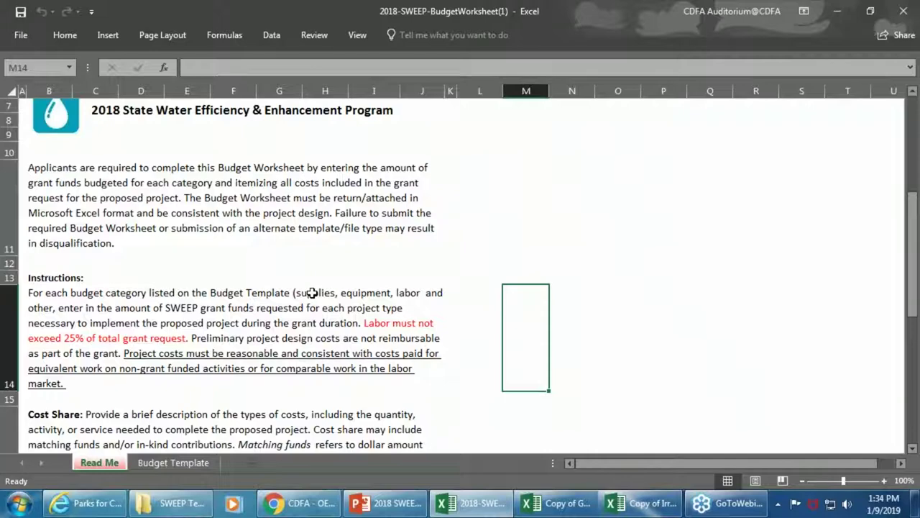
- Review the budget instructions in the Read Me sheet and the project type columns across the Budget Template sheet
{"action": "scroll", "coordinate": [123, 266], "scroll_direction": "down", "scroll_amount": 2}
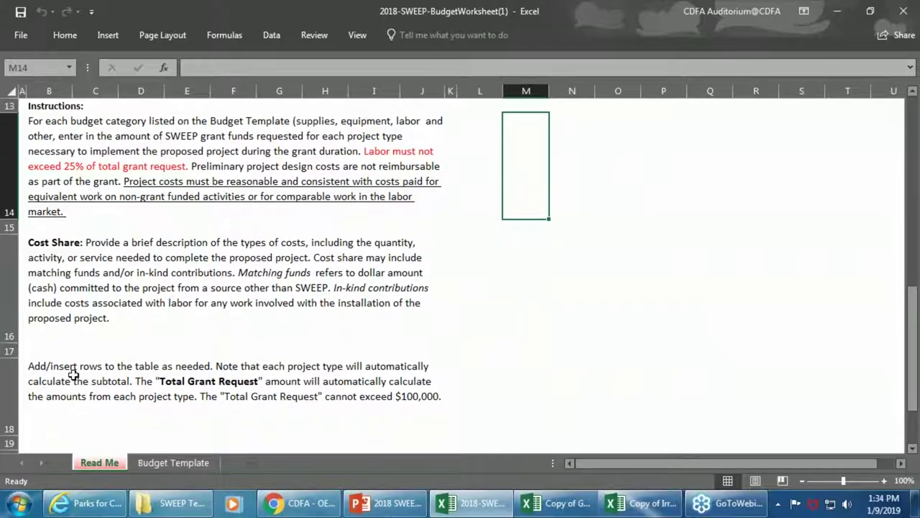
{"action": "left_click", "coordinate": [171, 463]}
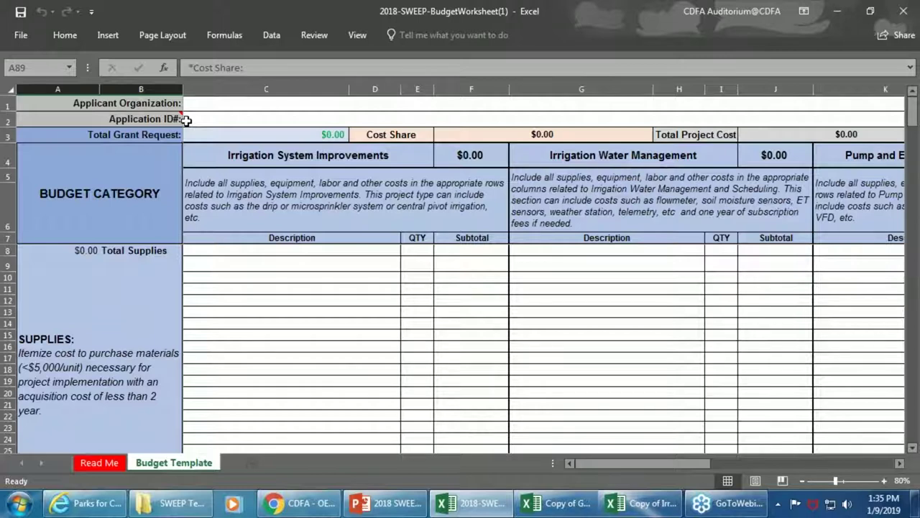
{"action": "scroll", "coordinate": [178, 355], "scroll_direction": "down", "scroll_amount": 1}
{"action": "scroll", "coordinate": [179, 354], "scroll_direction": "up", "scroll_amount": 1}
{"action": "left_click_drag", "start_coordinate": [588, 464], "coordinate": [619, 463]}
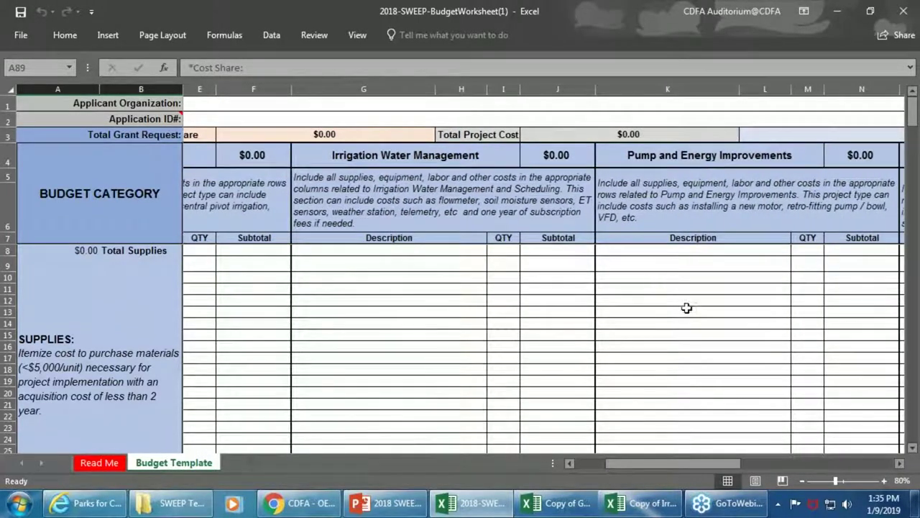
{"action": "left_click_drag", "start_coordinate": [729, 461], "coordinate": [853, 464]}
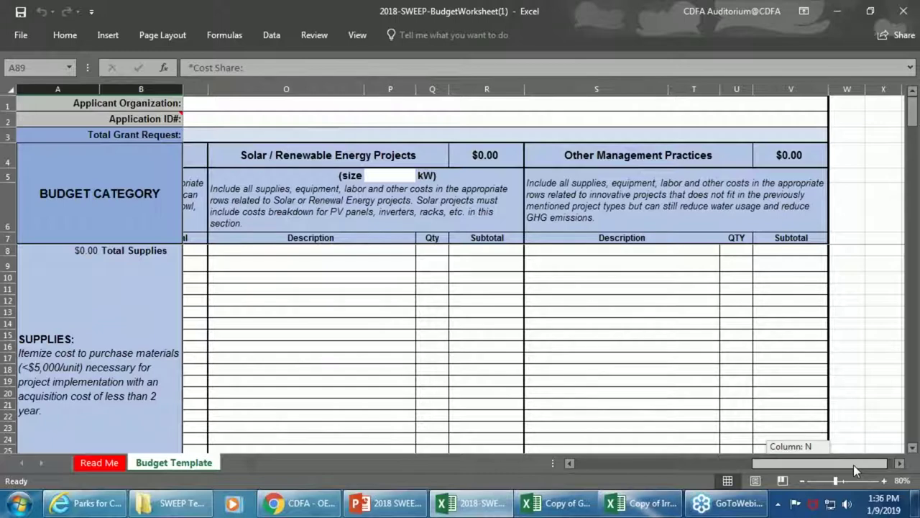
{"action": "left_click_drag", "start_coordinate": [853, 465], "coordinate": [554, 436]}
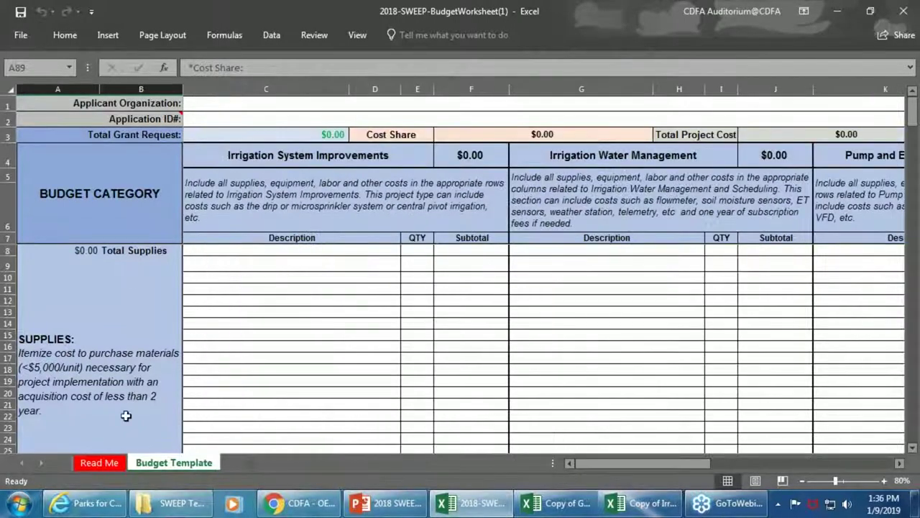
- Examine the Supplies and Equipment categories of the Budget Template and the cost thresholds that separate them
{"action": "scroll", "coordinate": [124, 398], "scroll_direction": "down", "scroll_amount": 6}
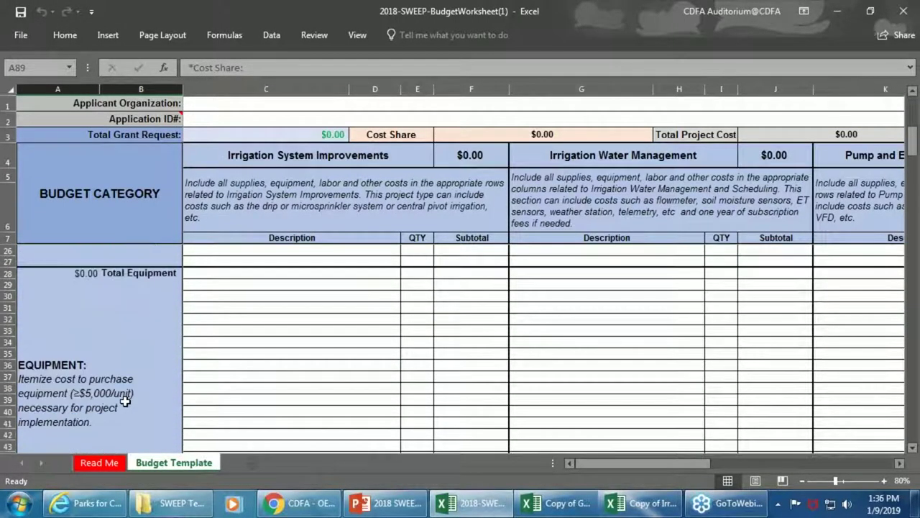
{"action": "scroll", "coordinate": [125, 401], "scroll_direction": "down", "scroll_amount": 1}
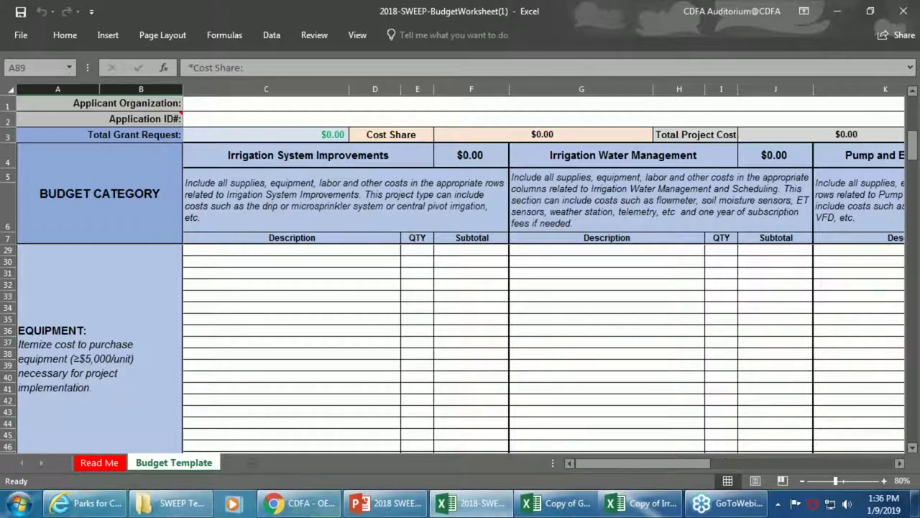
{"action": "left_click_drag", "start_coordinate": [663, 463], "coordinate": [695, 471]}
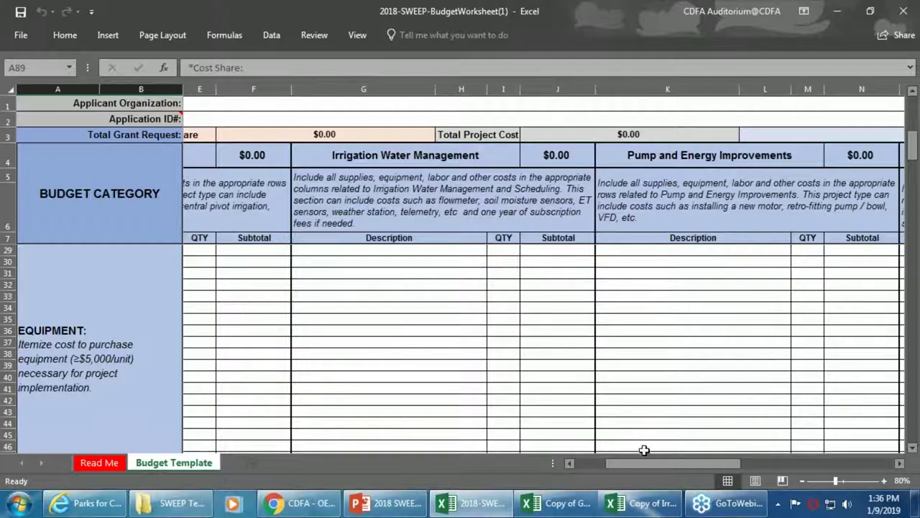
{"action": "left_click_drag", "start_coordinate": [652, 471], "coordinate": [592, 469]}
{"action": "scroll", "coordinate": [360, 417], "scroll_direction": "up", "scroll_amount": 4}
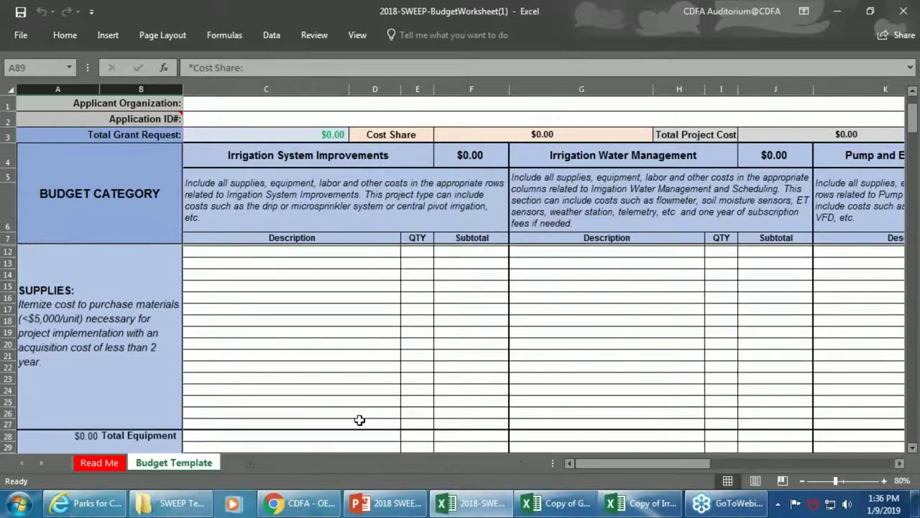
{"action": "scroll", "coordinate": [219, 330], "scroll_direction": "down", "scroll_amount": 1}
{"action": "scroll", "coordinate": [223, 361], "scroll_direction": "up", "scroll_amount": 2}
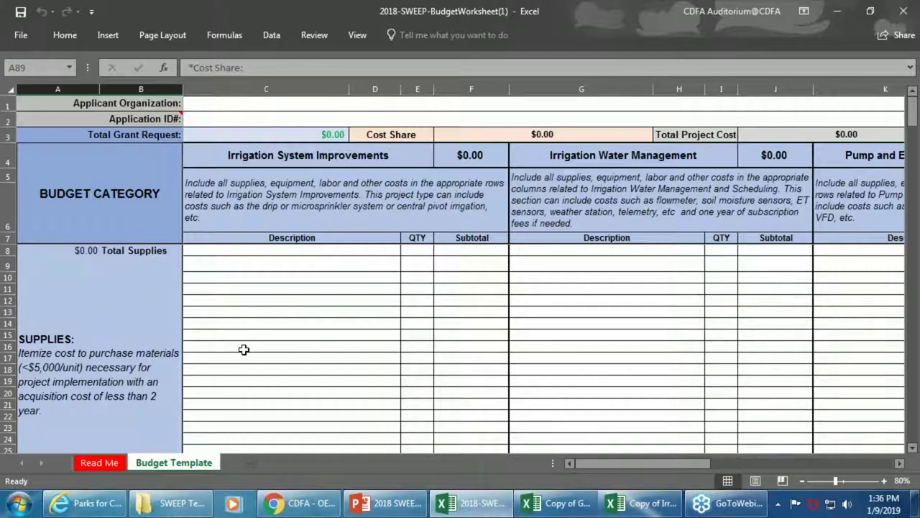
{"action": "scroll", "coordinate": [251, 284], "scroll_direction": "down", "scroll_amount": 3}
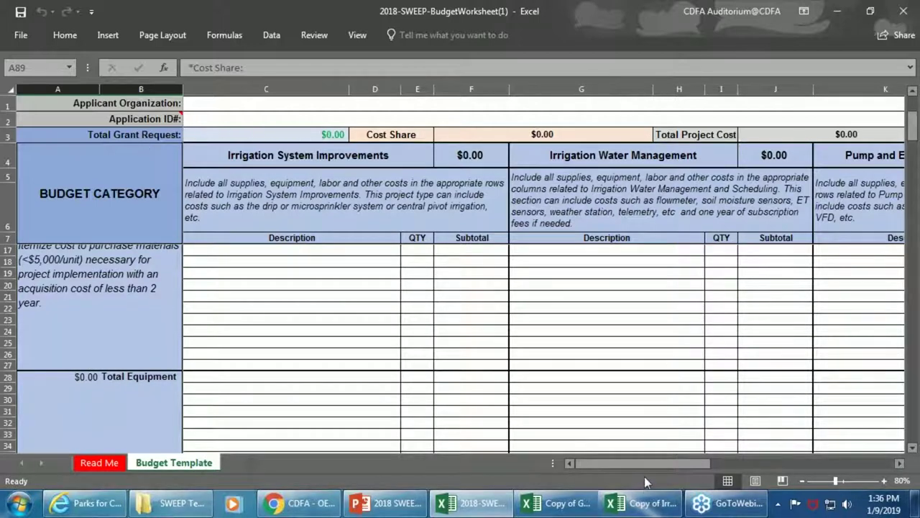
{"action": "left_click_drag", "start_coordinate": [644, 464], "coordinate": [559, 440]}
- Examine the Other, Labor and Cost Share sections of the Budget Template
{"action": "scroll", "coordinate": [243, 355], "scroll_direction": "down", "scroll_amount": 15}
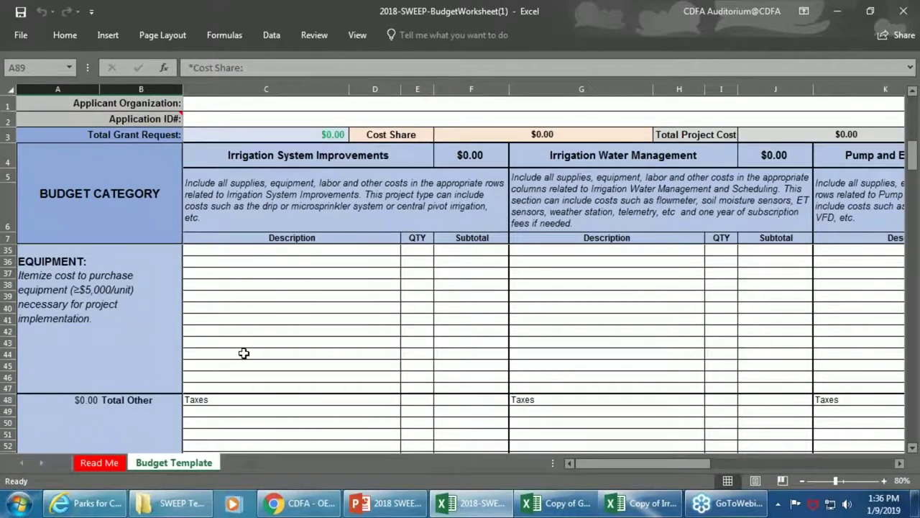
{"action": "scroll", "coordinate": [243, 354], "scroll_direction": "down", "scroll_amount": 9}
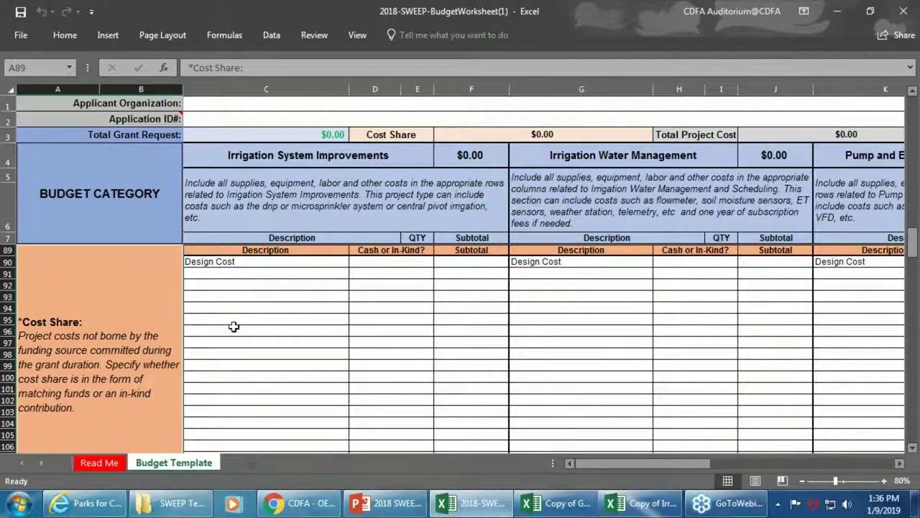
{"action": "scroll", "coordinate": [239, 334], "scroll_direction": "up", "scroll_amount": 5}
{"action": "scroll", "coordinate": [239, 335], "scroll_direction": "up", "scroll_amount": 3}
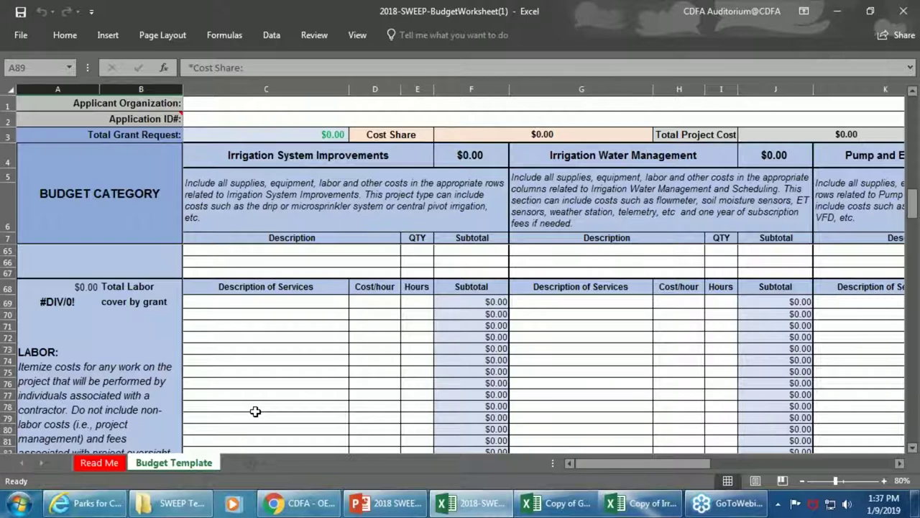
{"action": "scroll", "coordinate": [445, 136], "scroll_direction": "up", "scroll_amount": 11}
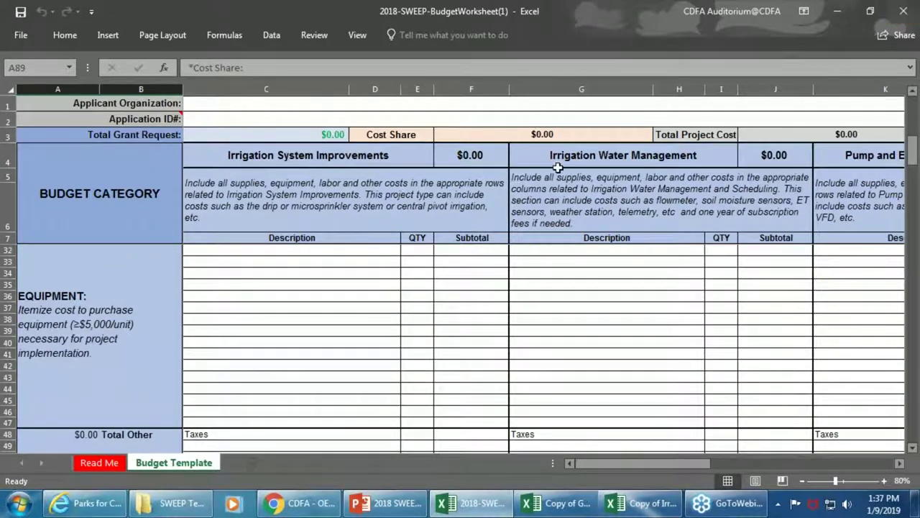
- Show slide 22 of the PowerPoint workshop presentation, then switch to the Irrigation Water Savings Assessment Tool workbook in Excel
{"action": "left_click", "coordinate": [382, 503]}
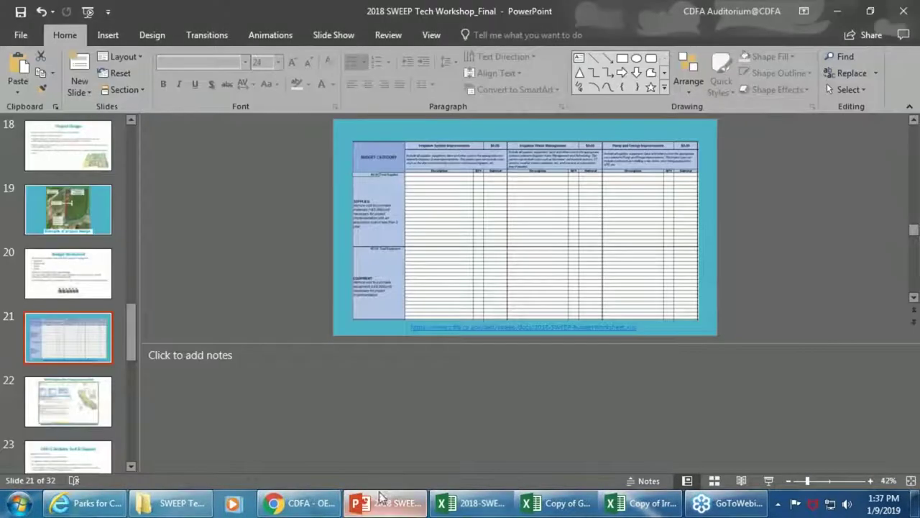
{"action": "left_click", "coordinate": [52, 400]}
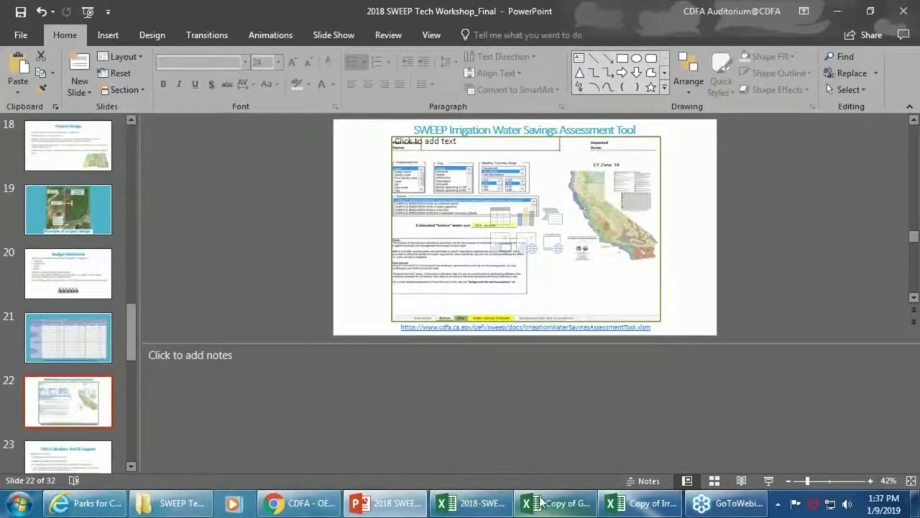
{"action": "left_click", "coordinate": [645, 501]}
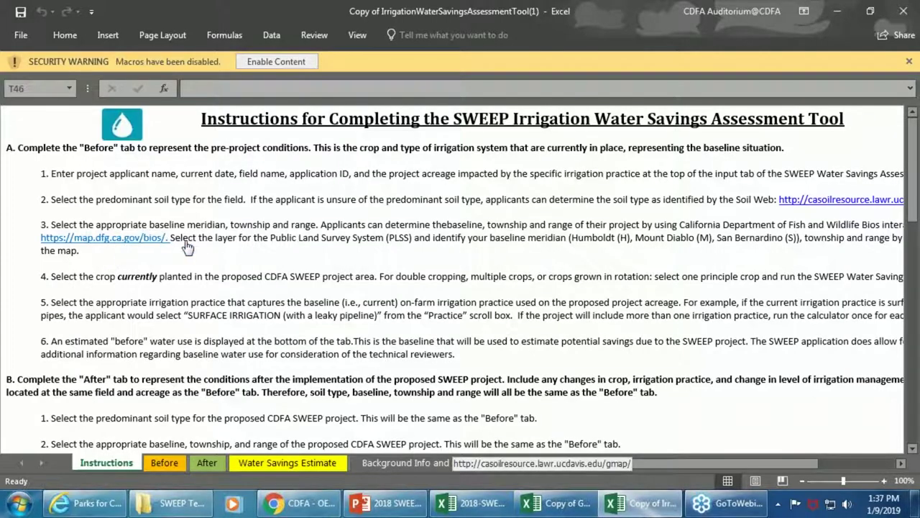
- Read through the Instructions sheet for completing the Before and After scenarios, including the irrigation water management levels
{"action": "scroll", "coordinate": [166, 248], "scroll_direction": "down", "scroll_amount": 1}
{"action": "scroll", "coordinate": [186, 250], "scroll_direction": "down", "scroll_amount": 1}
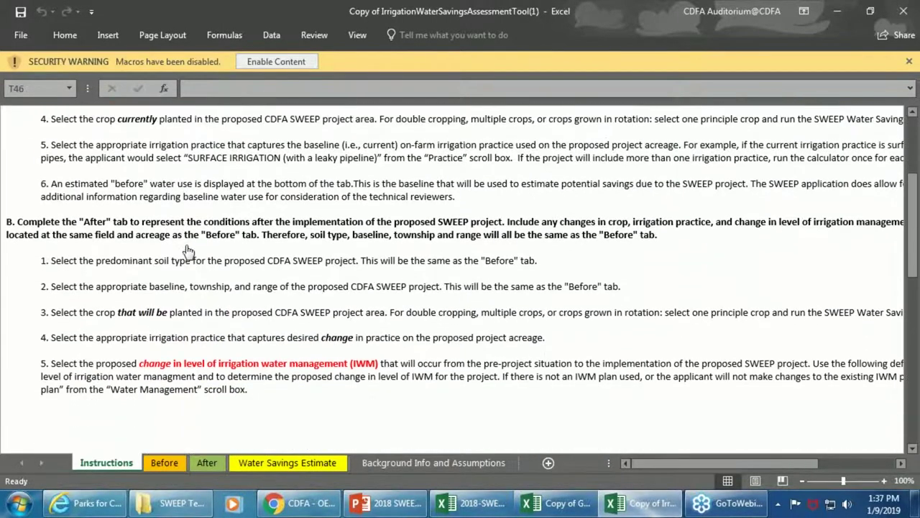
{"action": "scroll", "coordinate": [209, 264], "scroll_direction": "up", "scroll_amount": 1}
{"action": "scroll", "coordinate": [209, 264], "scroll_direction": "down", "scroll_amount": 1}
{"action": "scroll", "coordinate": [209, 264], "scroll_direction": "down", "scroll_amount": 2}
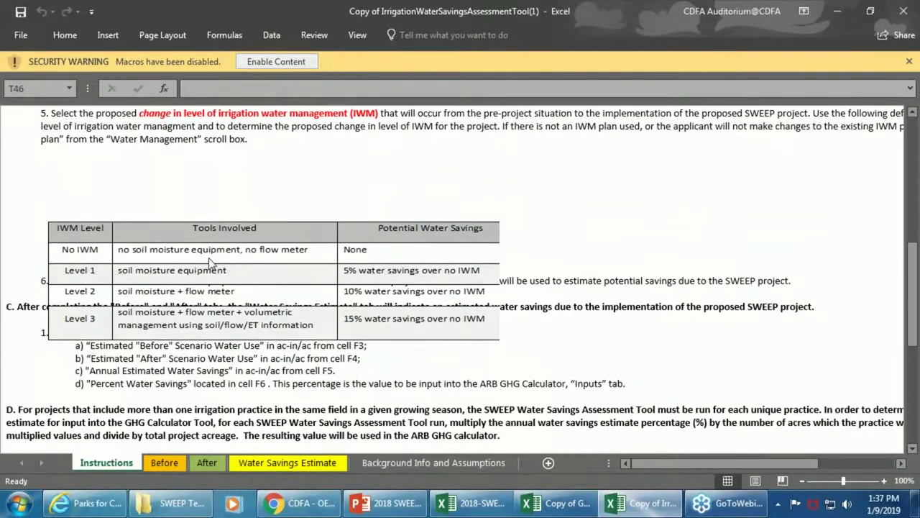
{"action": "scroll", "coordinate": [209, 266], "scroll_direction": "down", "scroll_amount": 2}
{"action": "scroll", "coordinate": [209, 266], "scroll_direction": "up", "scroll_amount": 4}
{"action": "scroll", "coordinate": [208, 265], "scroll_direction": "up", "scroll_amount": 5}
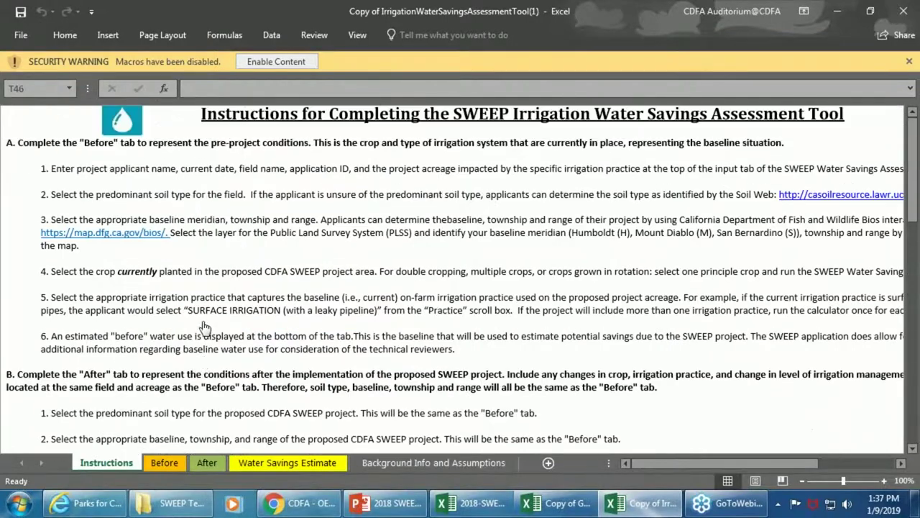
- Review the Before scenario's input fields and set its predominant soil to Clay
{"action": "left_click", "coordinate": [167, 465]}
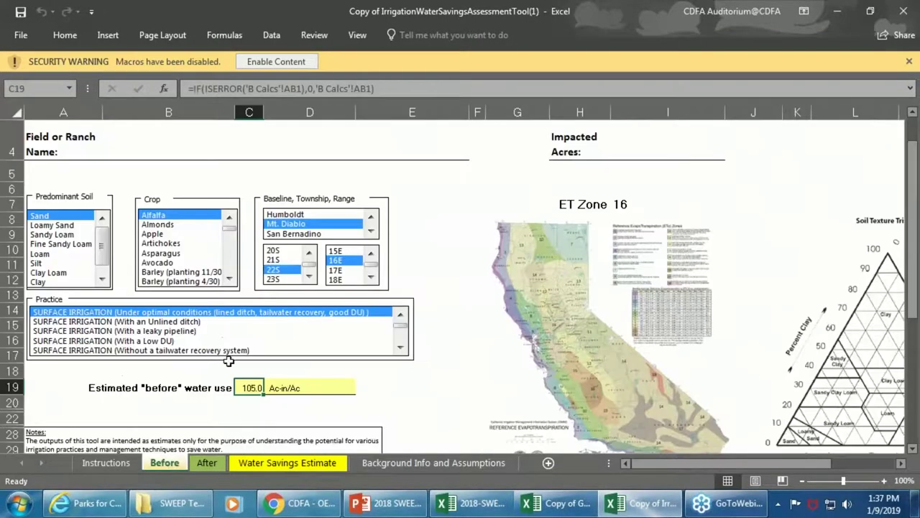
{"action": "scroll", "coordinate": [312, 217], "scroll_direction": "up", "scroll_amount": 2}
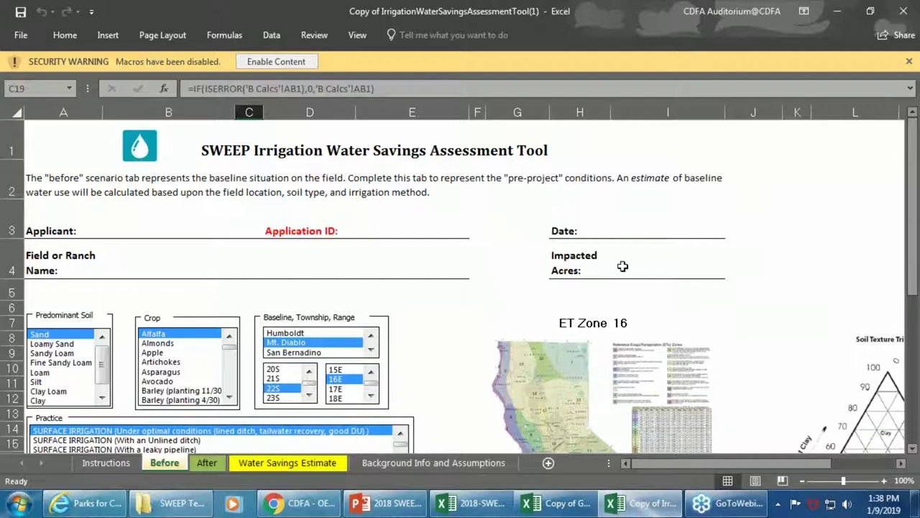
{"action": "scroll", "coordinate": [426, 197], "scroll_direction": "down", "scroll_amount": 1}
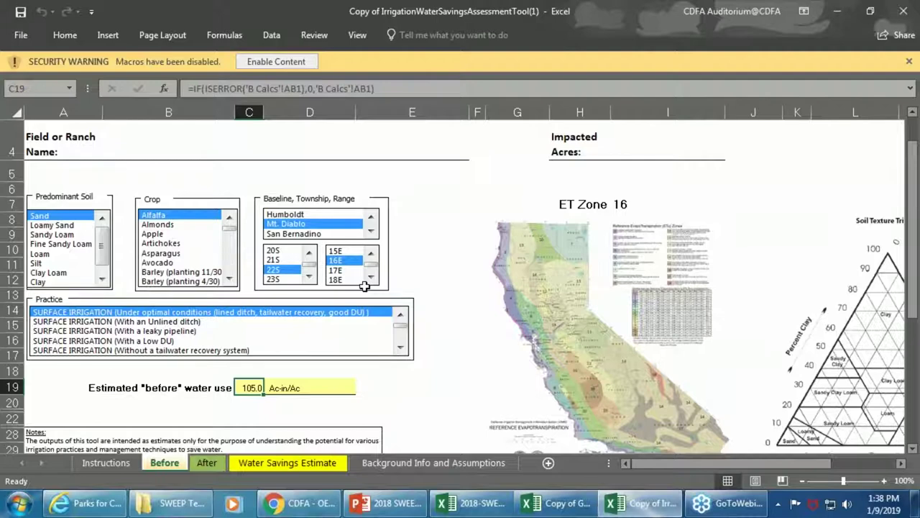
{"action": "mouse_move", "coordinate": [79, 501]}
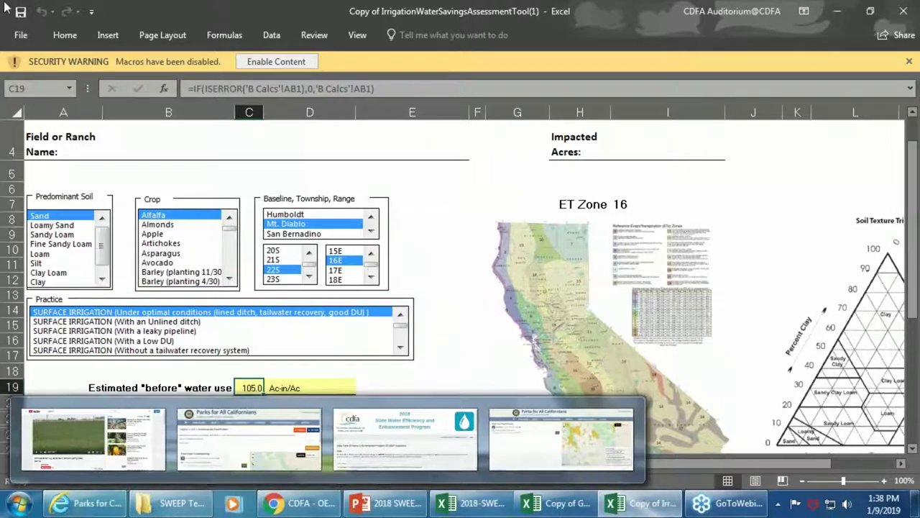
{"action": "left_click", "coordinate": [44, 282]}
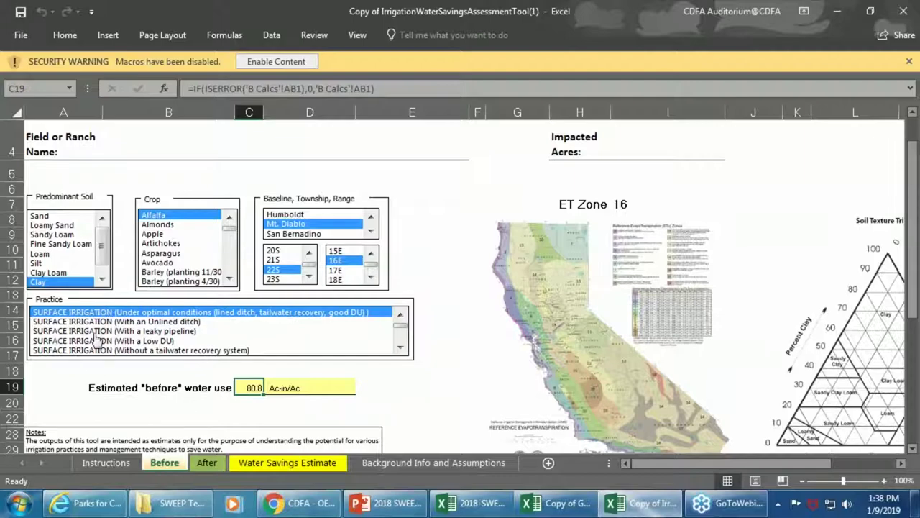
- In the After scenario, set the predominant soil to Clay, matching the Before scenario, and the crop to Almonds
{"action": "left_click", "coordinate": [204, 463]}
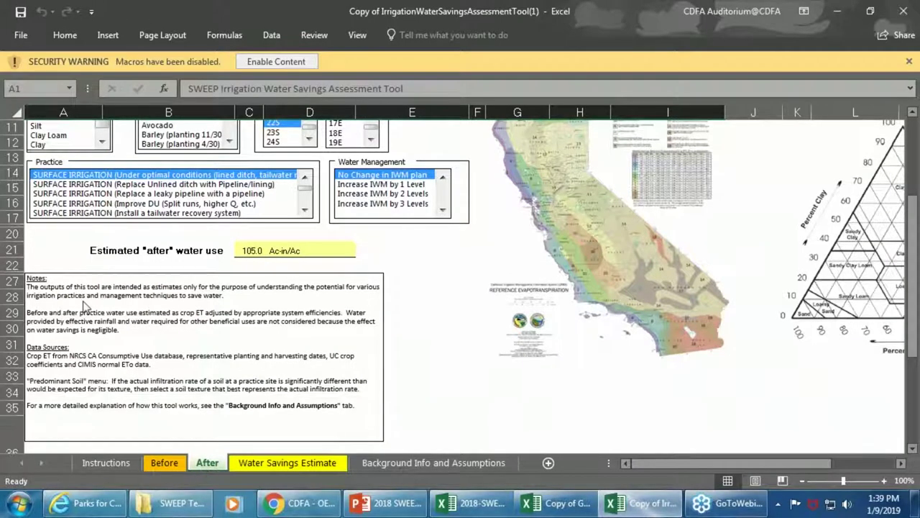
{"action": "scroll", "coordinate": [143, 193], "scroll_direction": "up", "scroll_amount": 3}
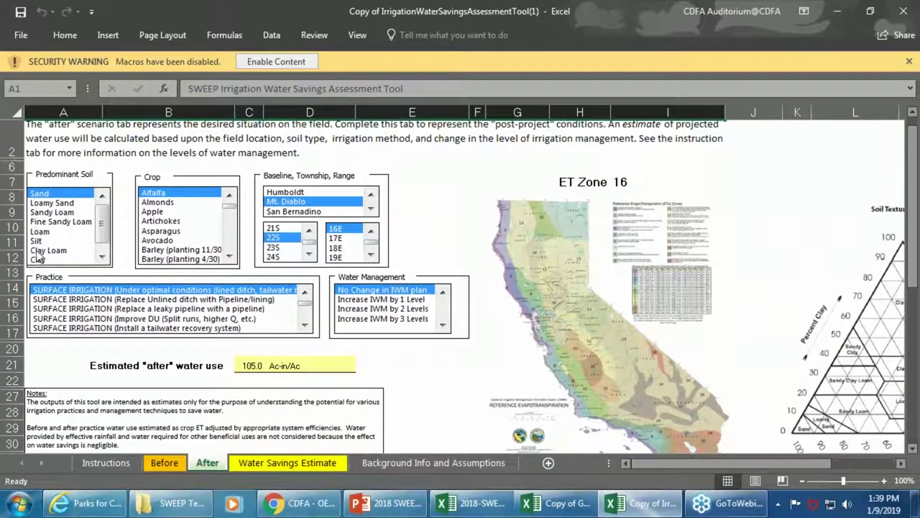
{"action": "left_click", "coordinate": [158, 465]}
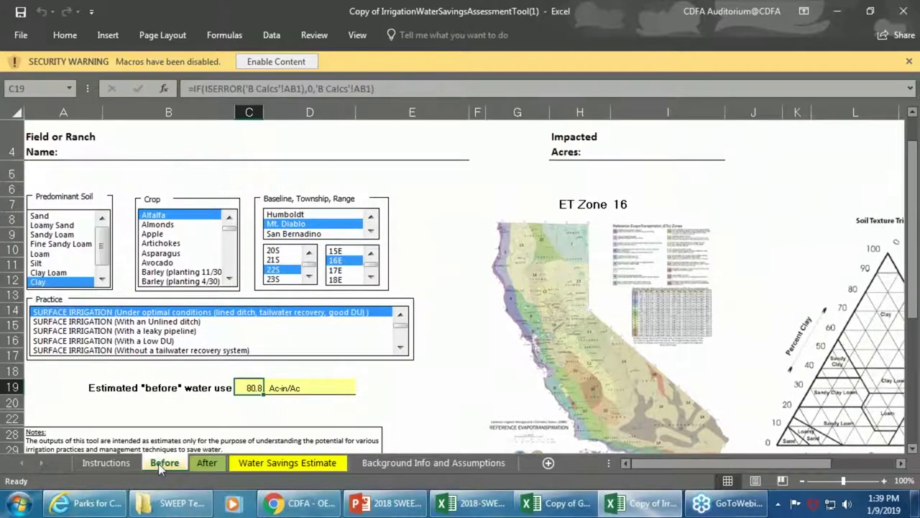
{"action": "left_click", "coordinate": [192, 464]}
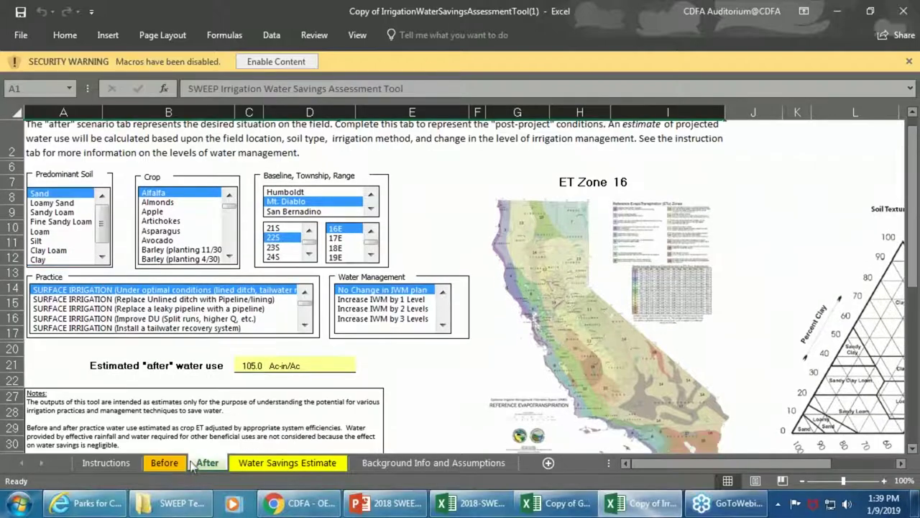
{"action": "left_click", "coordinate": [63, 261]}
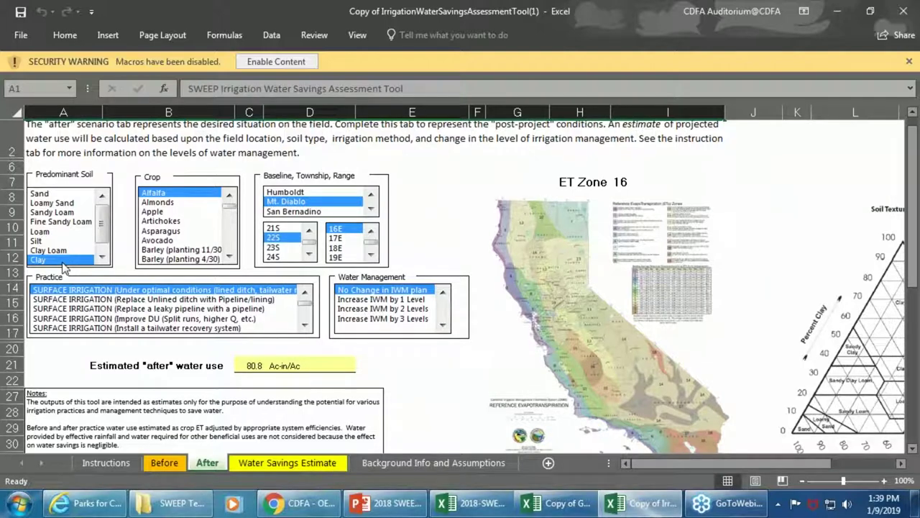
{"action": "left_click", "coordinate": [155, 203]}
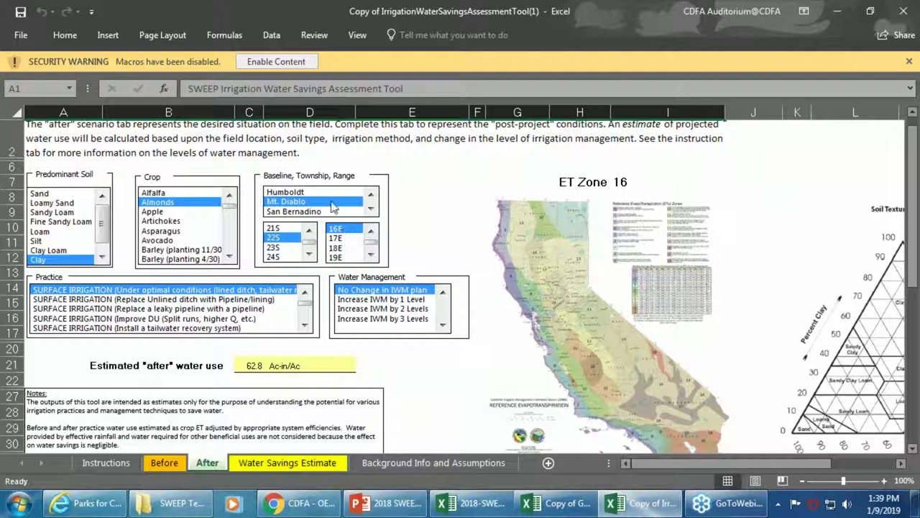
- Set the After scenario's practice to "DRIP IRRIGATION (Replace surface irrigation)" and its water management to "Increase IWM by 2 Levels"
{"action": "left_click_drag", "start_coordinate": [308, 328], "coordinate": [307, 329]}
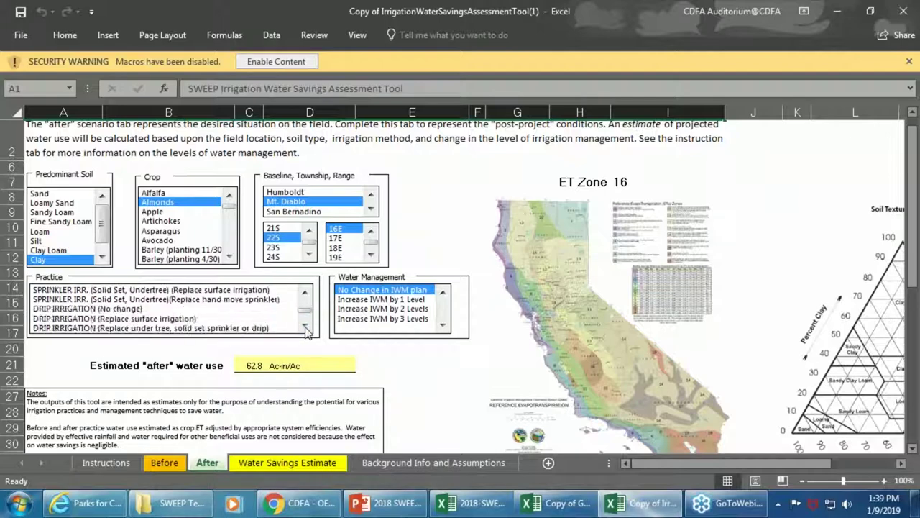
{"action": "left_click", "coordinate": [163, 321]}
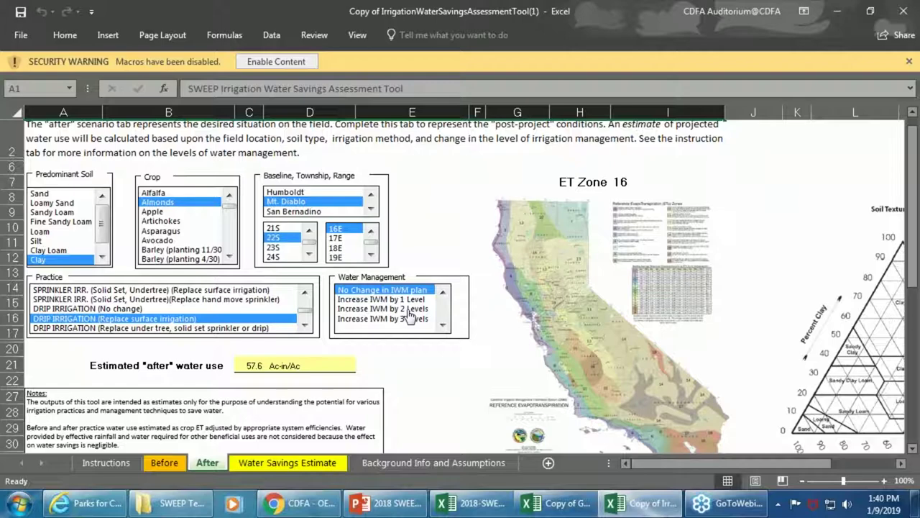
{"action": "left_click", "coordinate": [408, 309]}
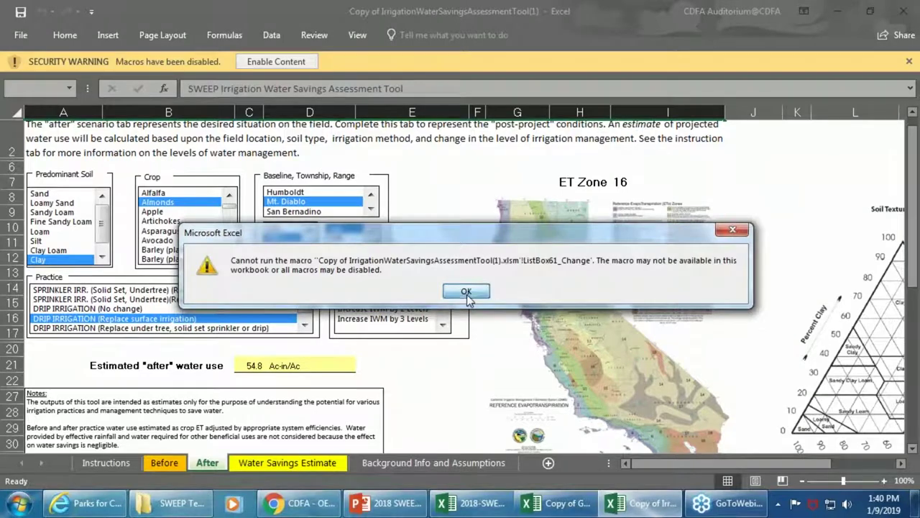
- Dismiss the macro warning and view the estimated percent water savings for the Before and After scenarios
{"action": "left_click", "coordinate": [466, 291]}
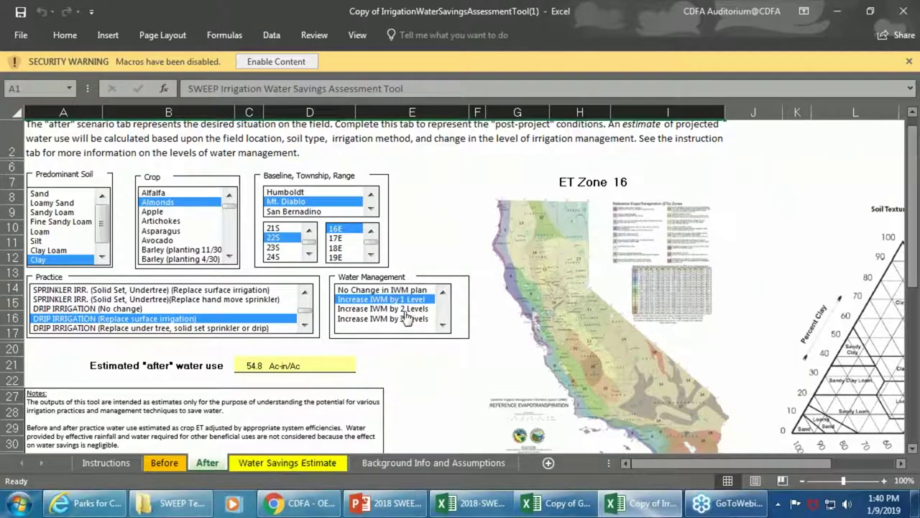
{"action": "left_click", "coordinate": [262, 463]}
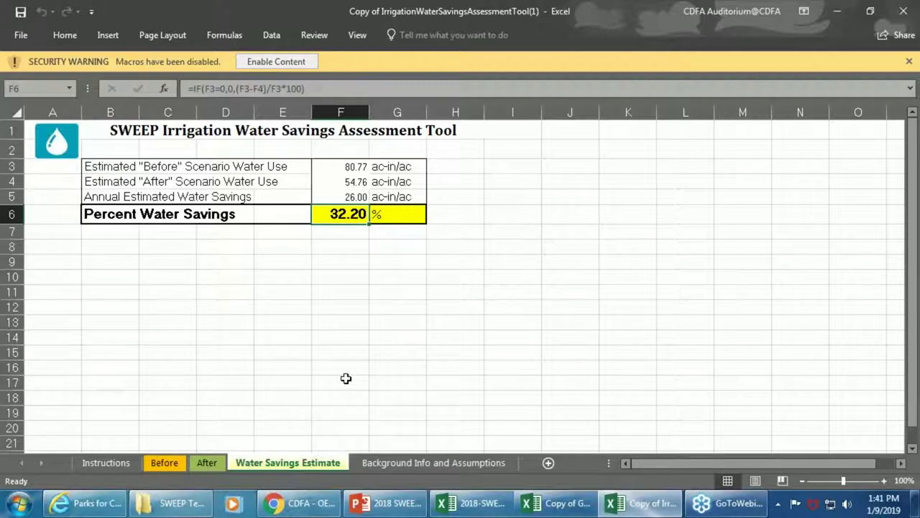
- Read through the Background Info and Assumptions sheet, covering the irrigation practice efficiencies, crop ETc and water management levels
{"action": "left_click", "coordinate": [409, 462]}
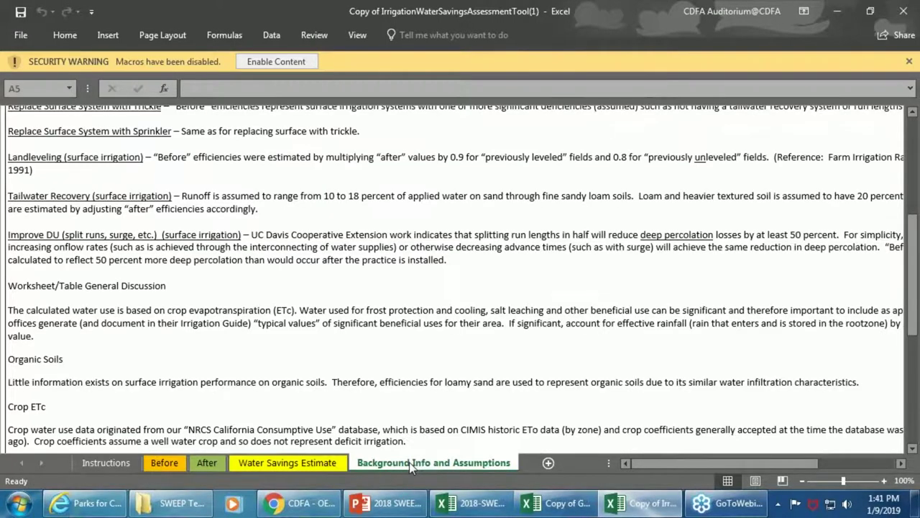
{"action": "scroll", "coordinate": [247, 336], "scroll_direction": "up", "scroll_amount": 6}
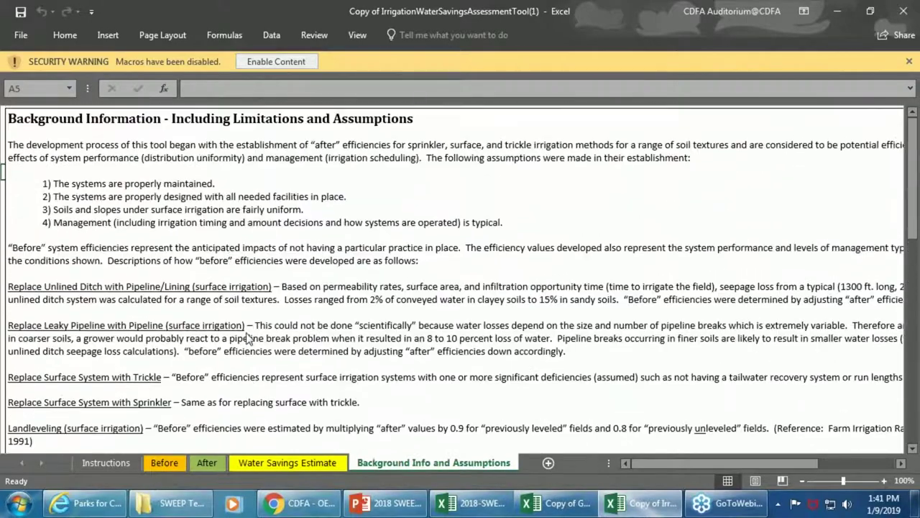
{"action": "scroll", "coordinate": [244, 345], "scroll_direction": "down", "scroll_amount": 8}
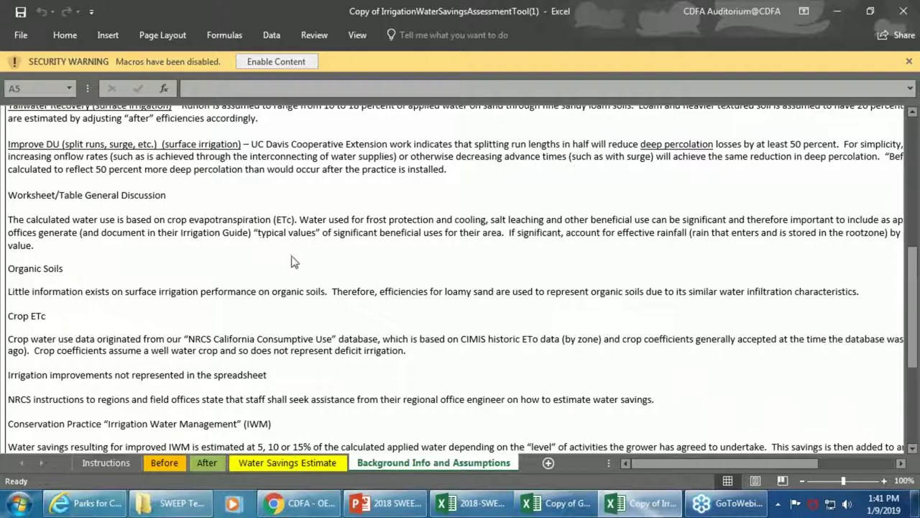
{"action": "scroll", "coordinate": [291, 311], "scroll_direction": "down", "scroll_amount": 5}
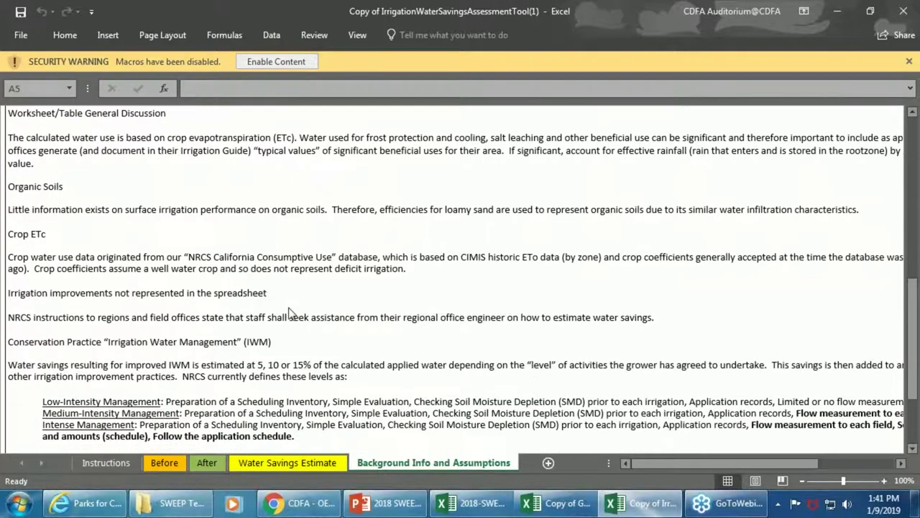
{"action": "scroll", "coordinate": [291, 333], "scroll_direction": "up", "scroll_amount": 15}
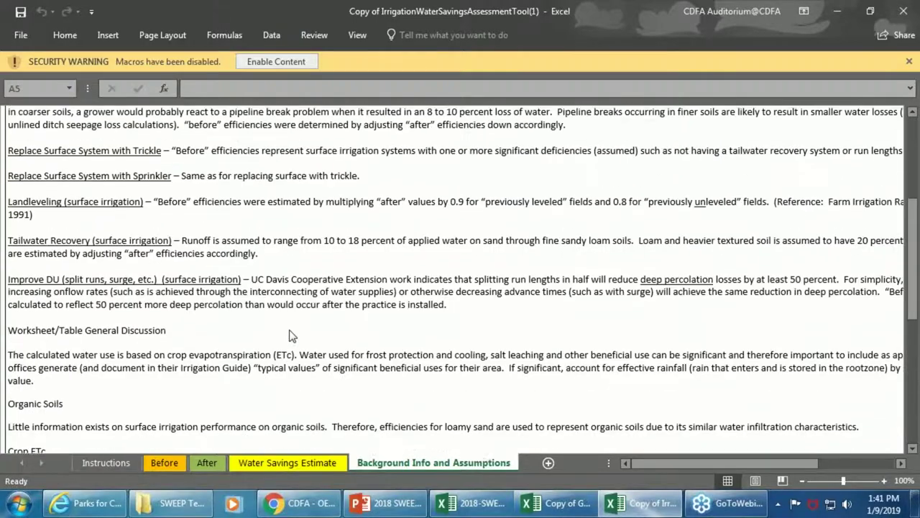
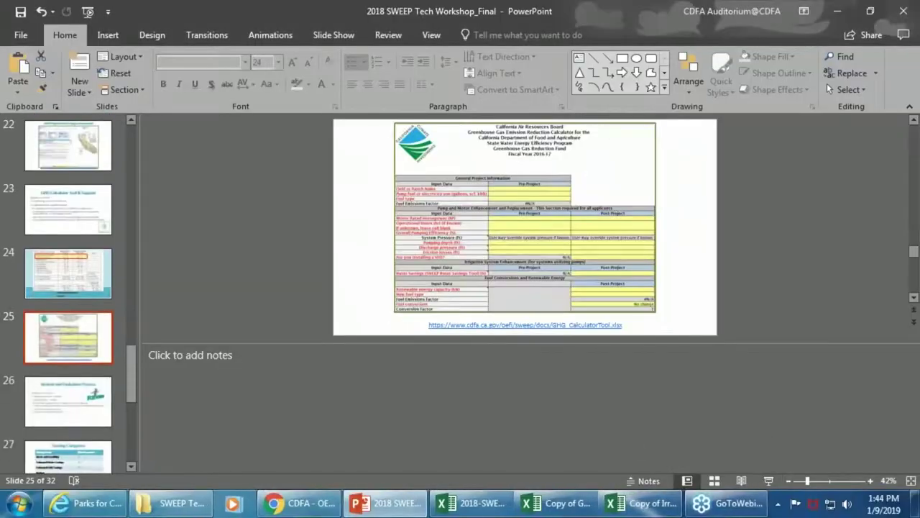
- Switch to the GHG_CalculatorTool workbook and review its Read Me instructions and project information fields down to Total funds requested
{"action": "left_click", "coordinate": [568, 506]}
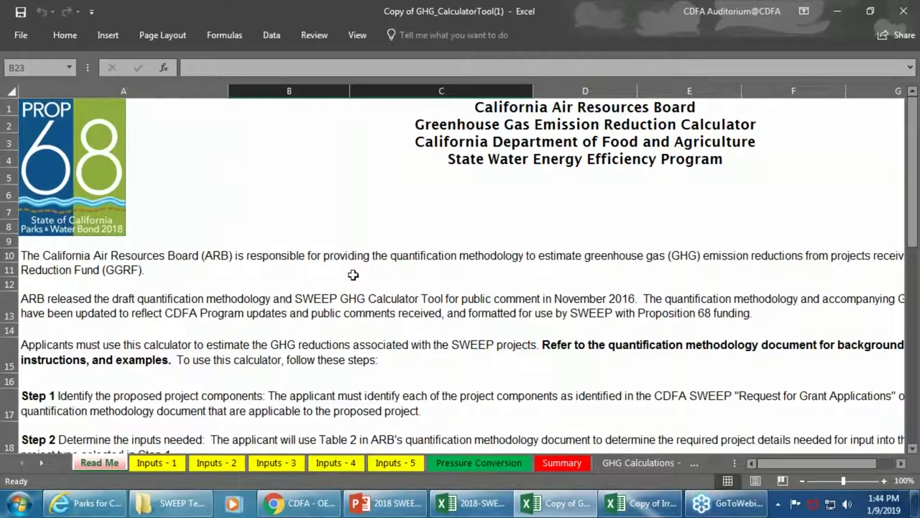
{"action": "scroll", "coordinate": [353, 274], "scroll_direction": "down", "scroll_amount": 1}
{"action": "scroll", "coordinate": [353, 275], "scroll_direction": "down", "scroll_amount": 6}
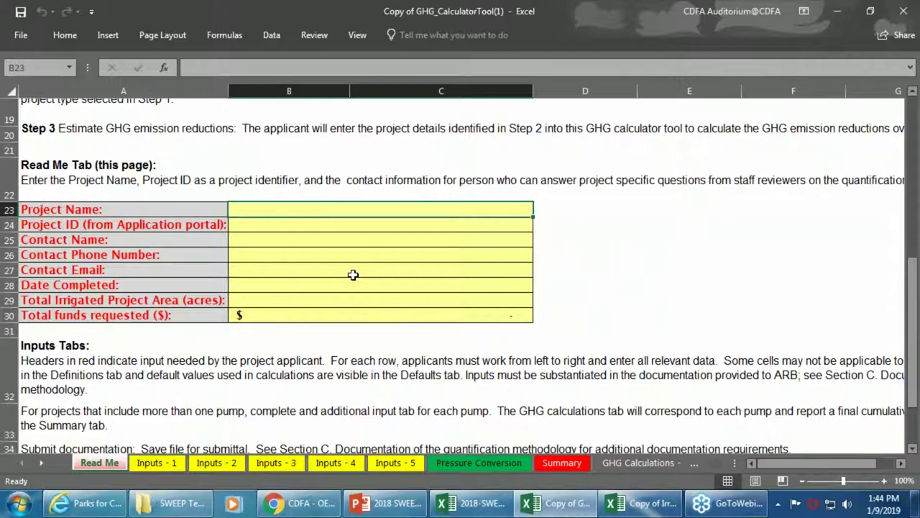
{"action": "left_click", "coordinate": [293, 314]}
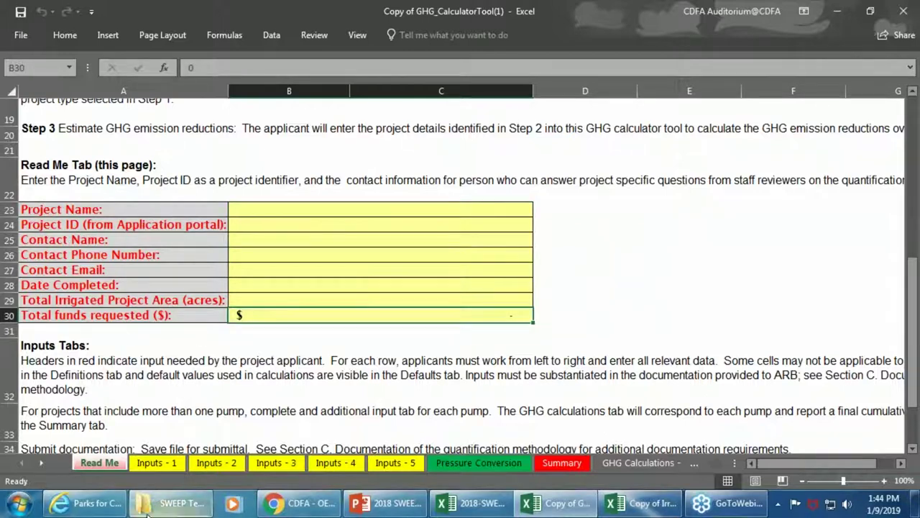
- On the Inputs - 1 sheet, enter 10000 as the pre-project pump fuel or electricity use
{"action": "left_click", "coordinate": [155, 463]}
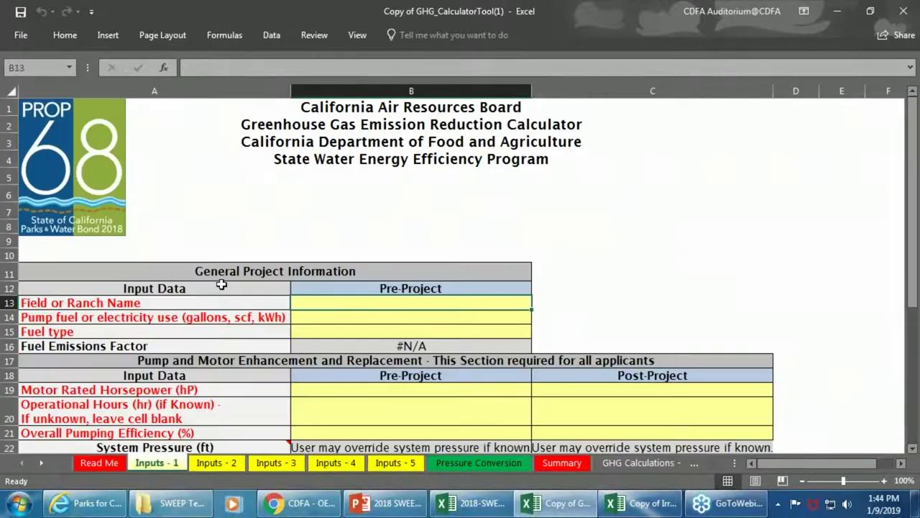
{"action": "scroll", "coordinate": [222, 285], "scroll_direction": "down", "scroll_amount": 1}
{"action": "scroll", "coordinate": [230, 282], "scroll_direction": "up", "scroll_amount": 1}
{"action": "scroll", "coordinate": [236, 275], "scroll_direction": "down", "scroll_amount": 2}
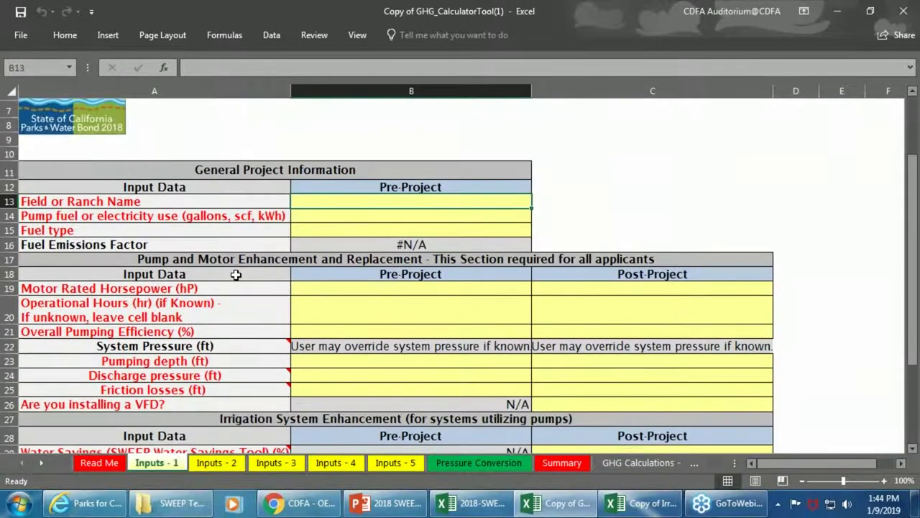
{"action": "scroll", "coordinate": [236, 274], "scroll_direction": "down", "scroll_amount": 1}
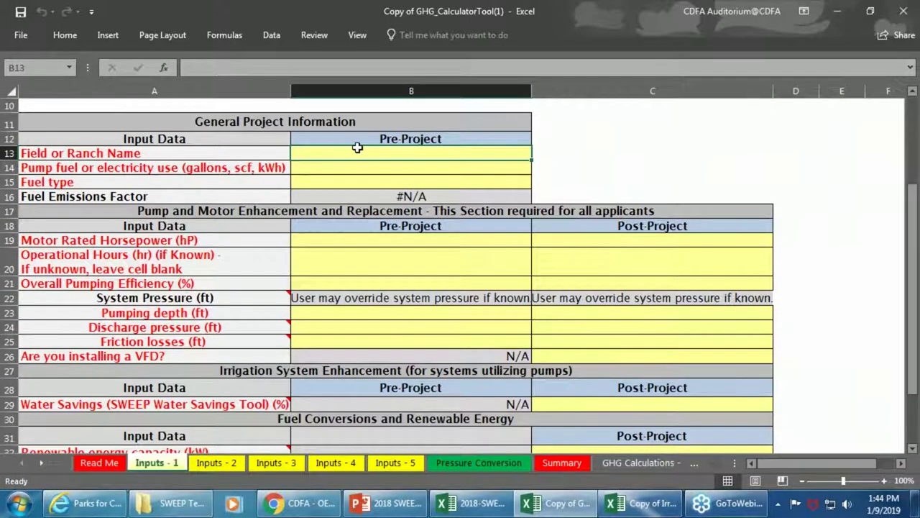
{"action": "left_click", "coordinate": [347, 168]}
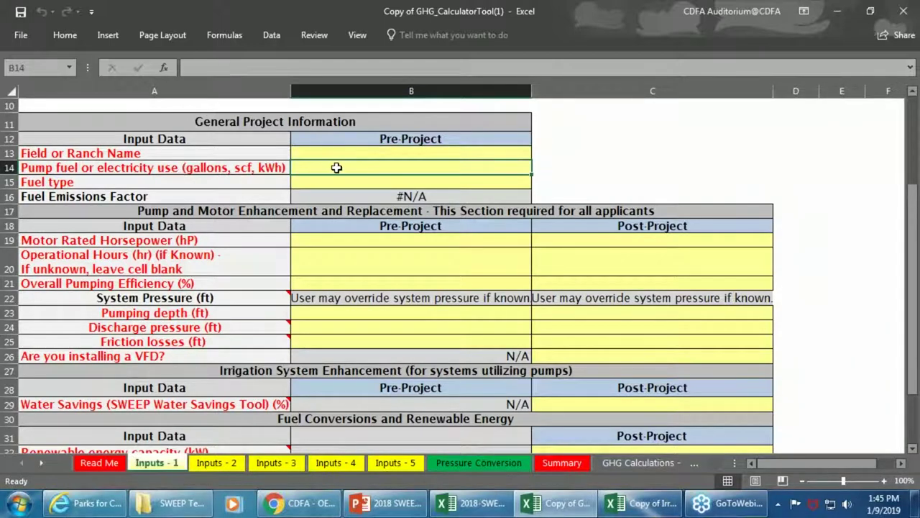
{"action": "type", "text": "10000"}
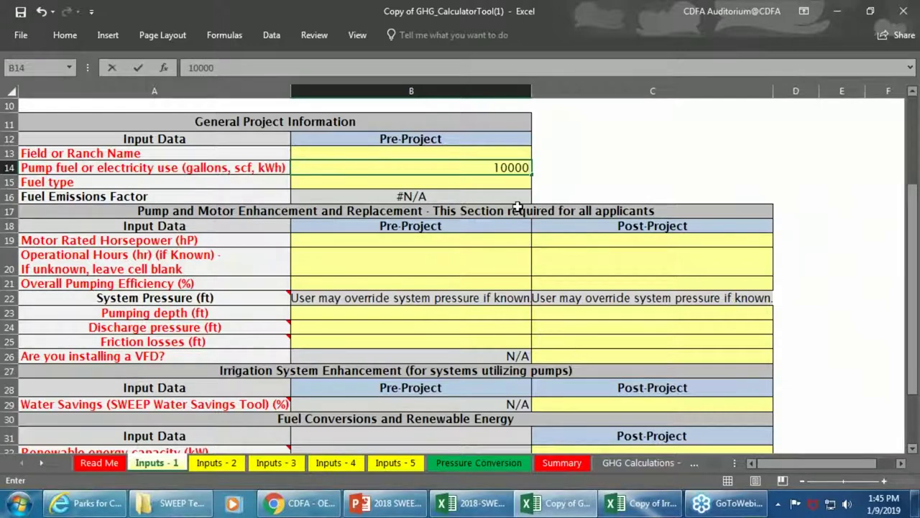
- Set the pre-project fuel type to Electricity and check the Fuel Emissions Factor
{"action": "left_click", "coordinate": [493, 182]}
{"action": "left_click", "coordinate": [537, 182]}
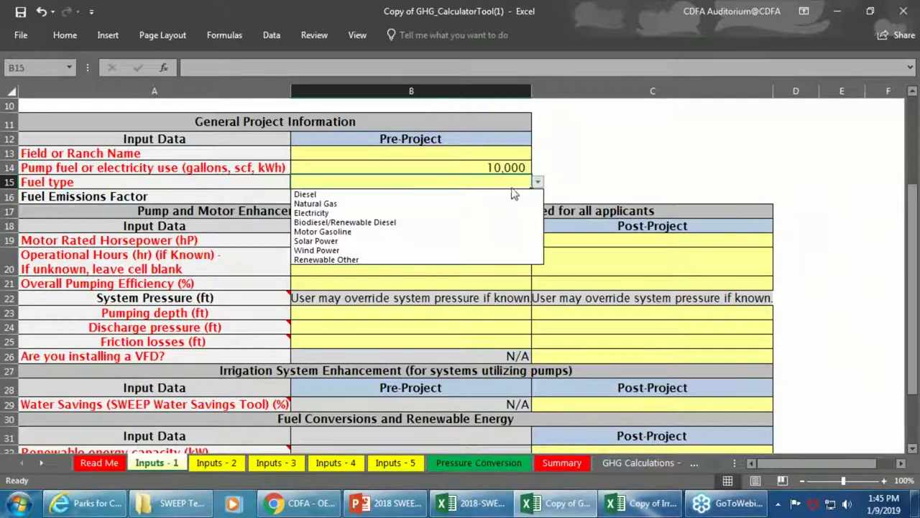
{"action": "left_click", "coordinate": [419, 215]}
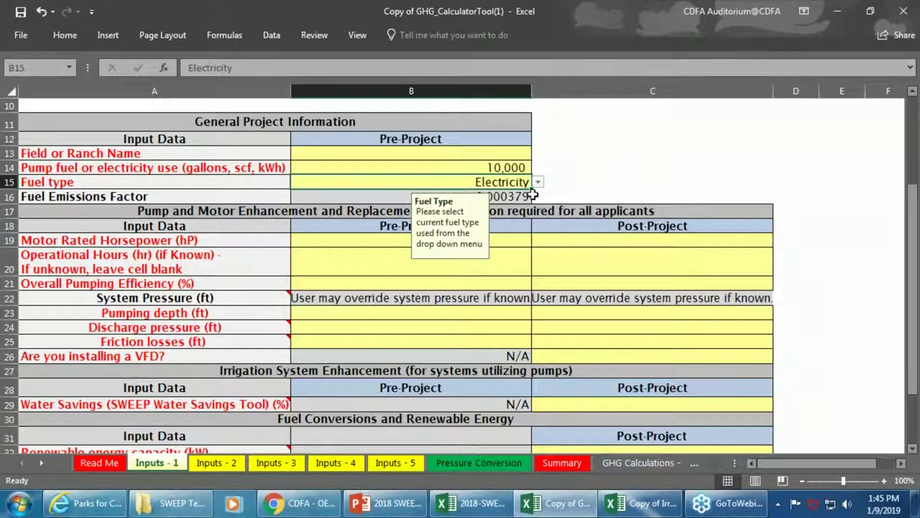
{"action": "left_click", "coordinate": [599, 166]}
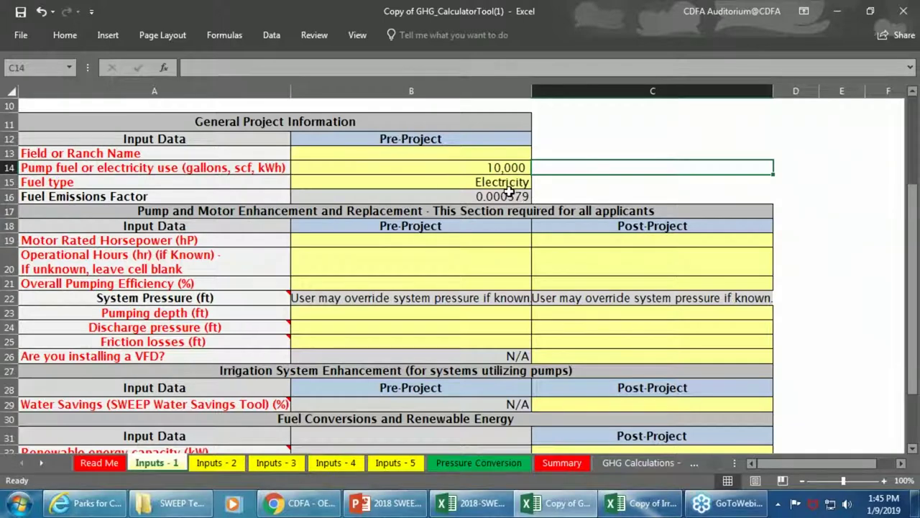
{"action": "left_click", "coordinate": [472, 199]}
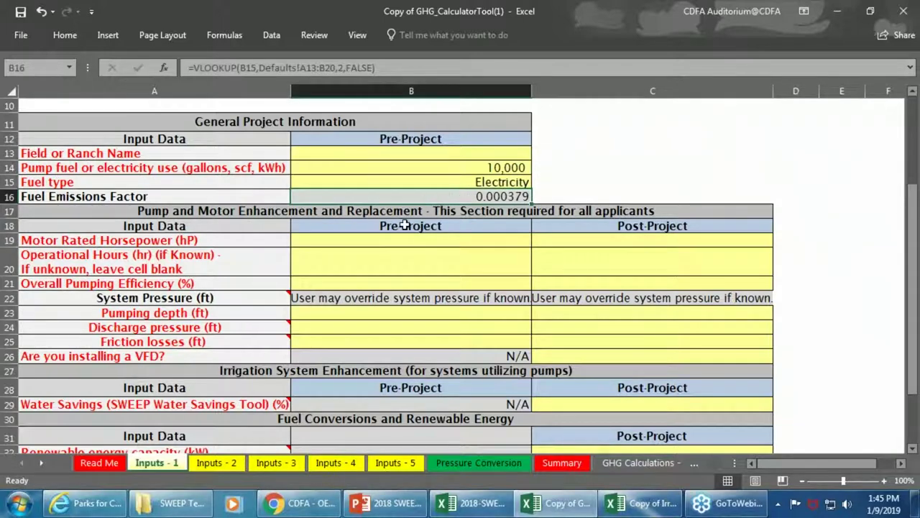
- Enter a Motor Rated Horsepower of 100 for both the pre-project and post-project conditions
{"action": "scroll", "coordinate": [405, 224], "scroll_direction": "down", "scroll_amount": 1}
{"action": "left_click", "coordinate": [403, 195]}
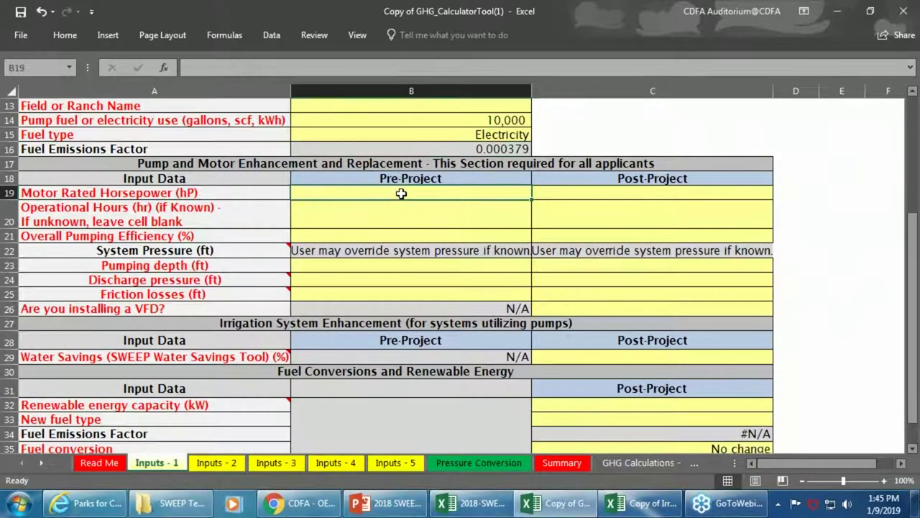
{"action": "scroll", "coordinate": [403, 195], "scroll_direction": "up", "scroll_amount": 2}
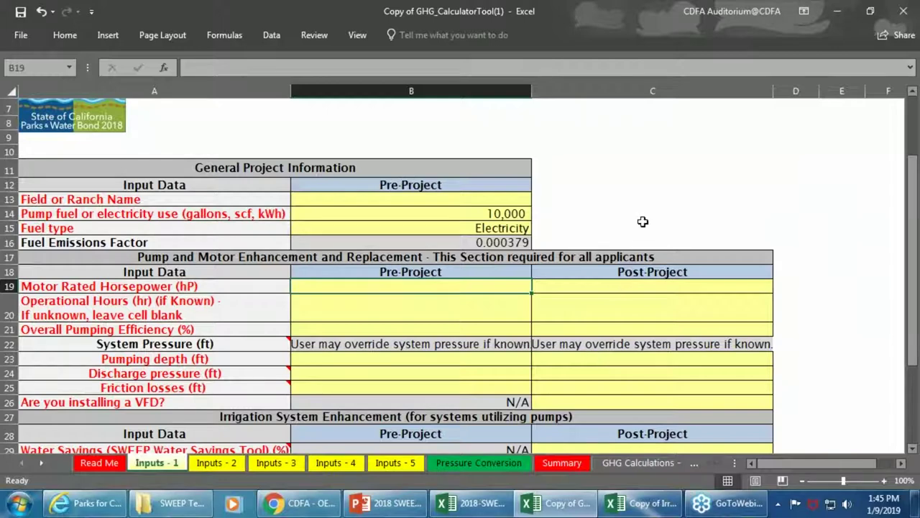
{"action": "scroll", "coordinate": [499, 369], "scroll_direction": "down", "scroll_amount": 1}
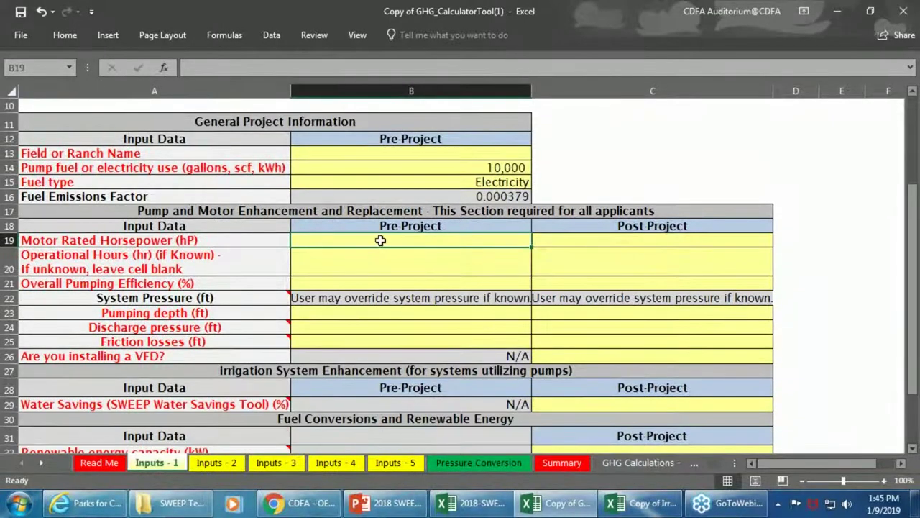
{"action": "left_click", "coordinate": [402, 230]}
{"action": "key", "text": "Return"}
{"action": "type", "text": "100"}
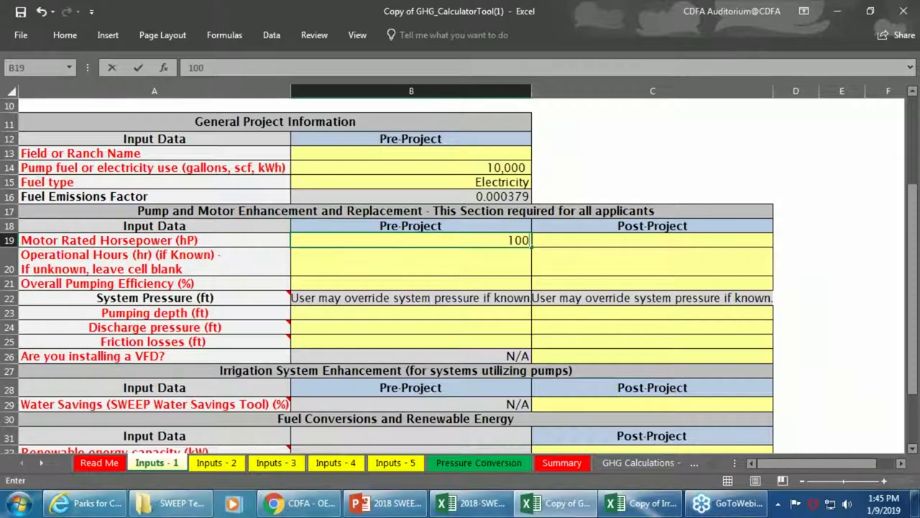
{"action": "key", "text": "Tab"}
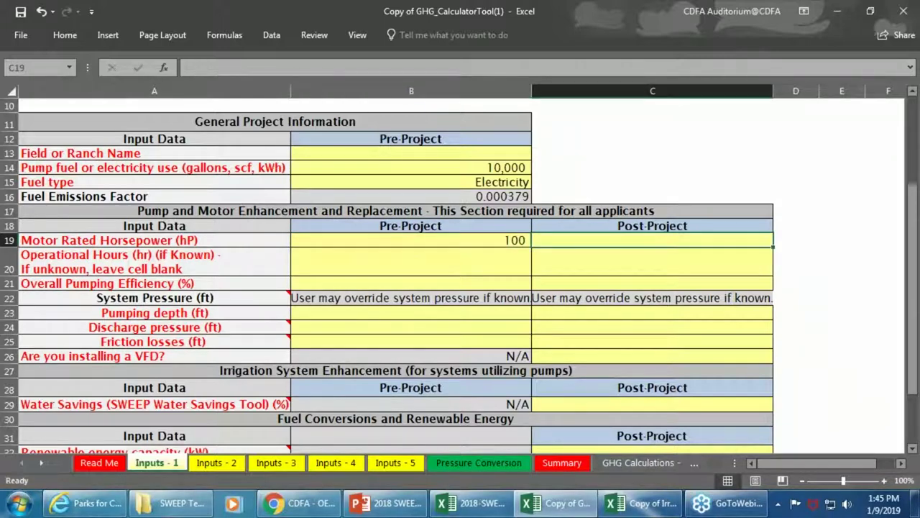
{"action": "type", "text": "1000"}
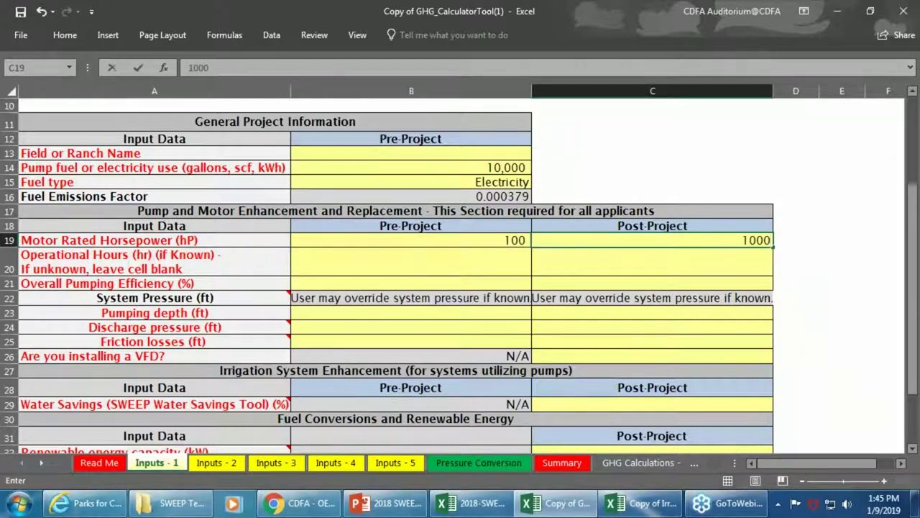
{"action": "key", "text": "BackSpace"}
{"action": "left_click", "coordinate": [370, 270]}
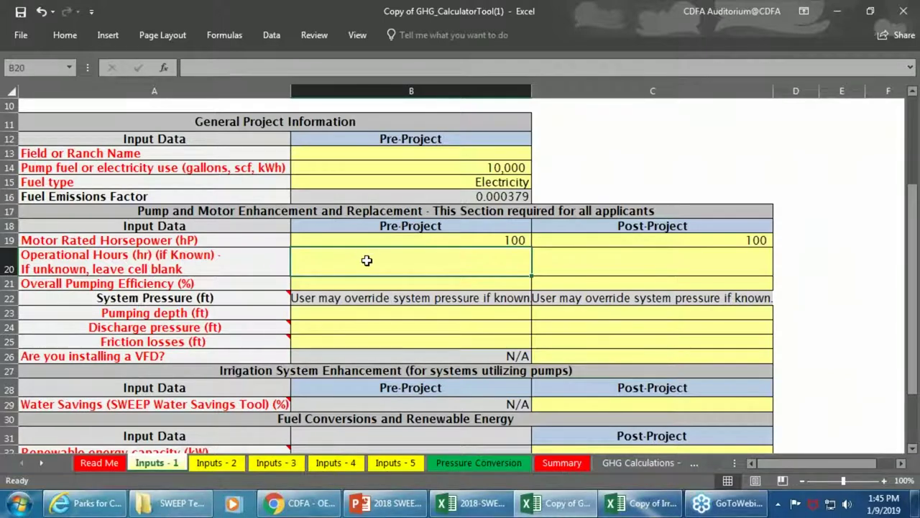
- Set the Overall Pumping Efficiency to 57% pre-project and 67% post-project
{"action": "left_click", "coordinate": [385, 285]}
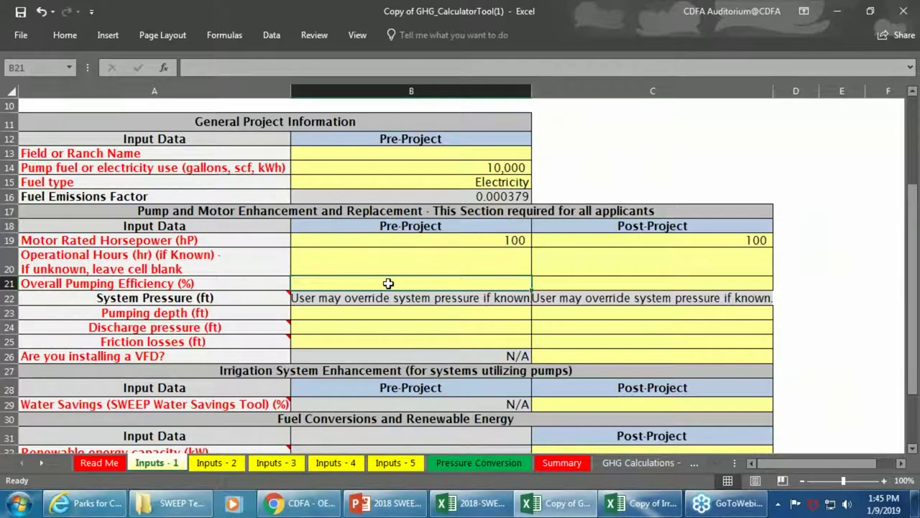
{"action": "type", "text": "57"}
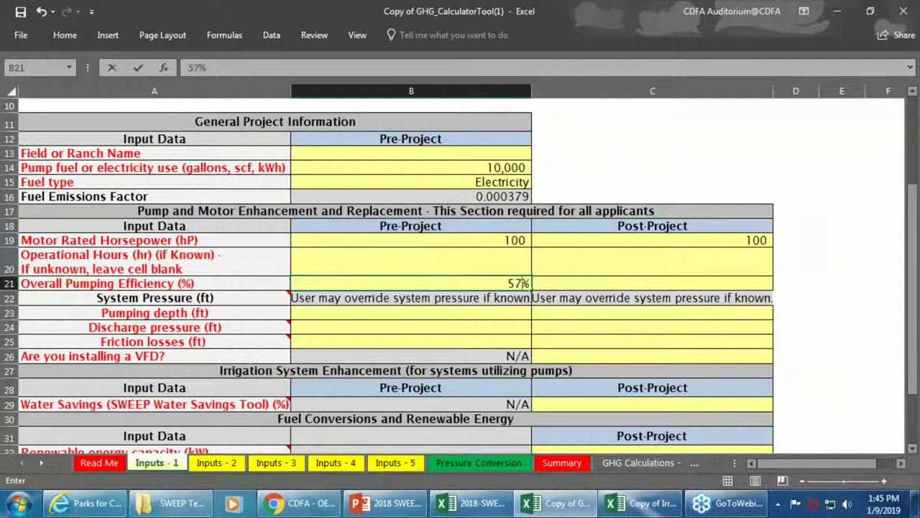
{"action": "key", "text": "Tab"}
{"action": "type", "text": "67"}
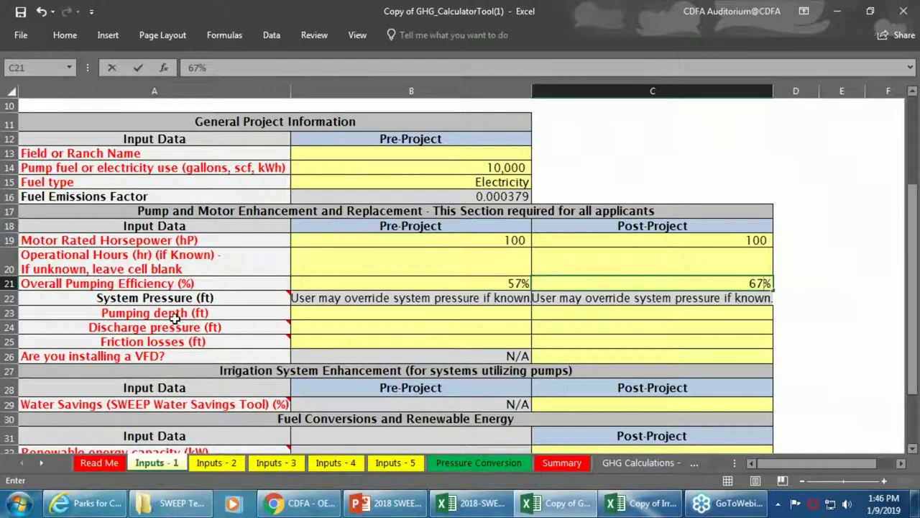
- Look at the Pressure Conversion sheet for converting psi to feet, and return to the system pressure fields on Inputs - 1
{"action": "mouse_move", "coordinate": [155, 327]}
{"action": "left_click", "coordinate": [509, 467]}
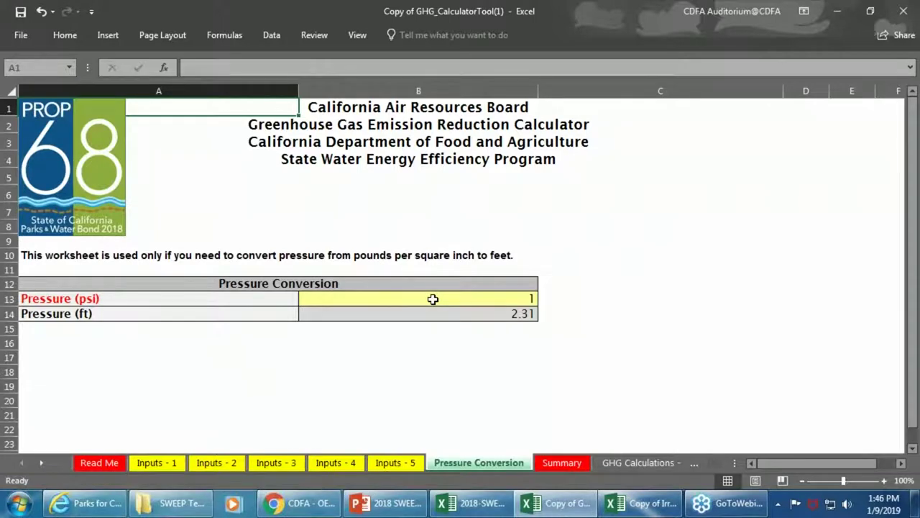
{"action": "left_click", "coordinate": [155, 465]}
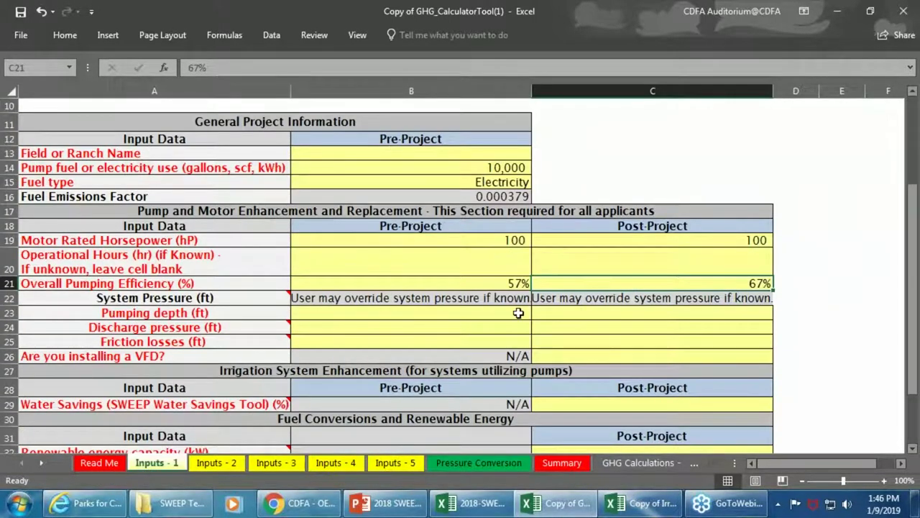
{"action": "mouse_move", "coordinate": [278, 326]}
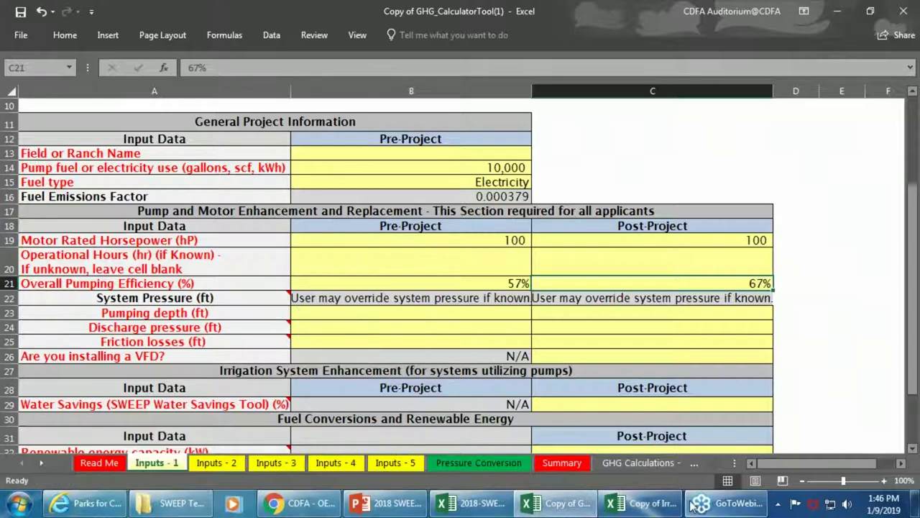
- Go through the calculation and Defaults sheets at the end of the workbook to the Definitions sheet
{"action": "left_click", "coordinate": [691, 463]}
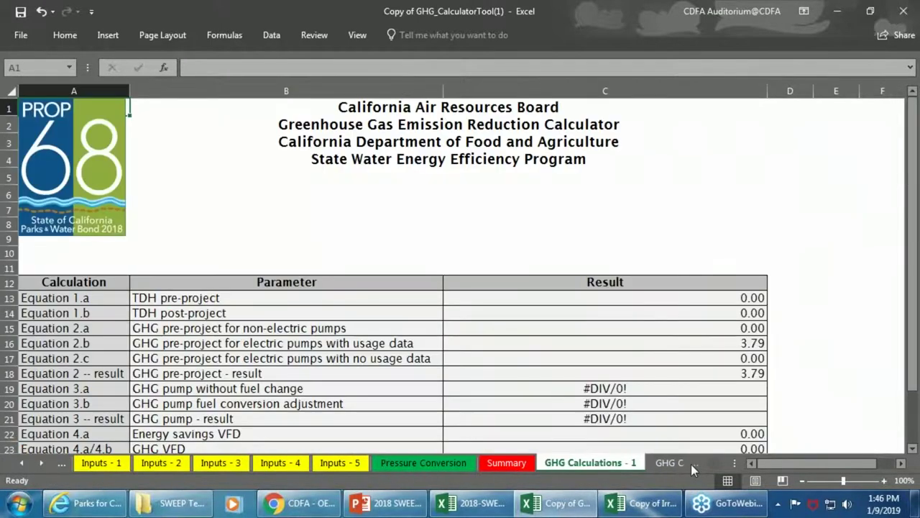
{"action": "left_click", "coordinate": [691, 464]}
{"action": "left_click", "coordinate": [692, 463]}
{"action": "left_click", "coordinate": [694, 463]}
{"action": "left_click", "coordinate": [693, 464]}
{"action": "left_click", "coordinate": [693, 464]}
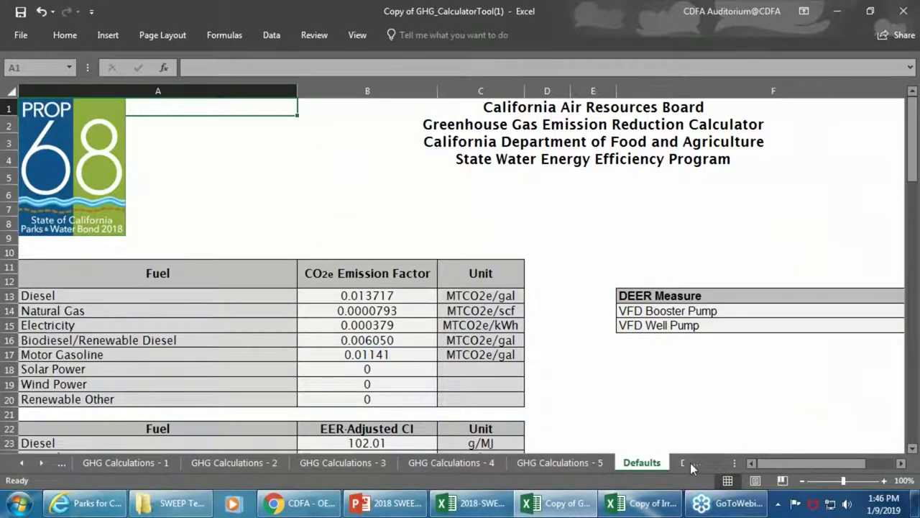
{"action": "left_click", "coordinate": [690, 463]}
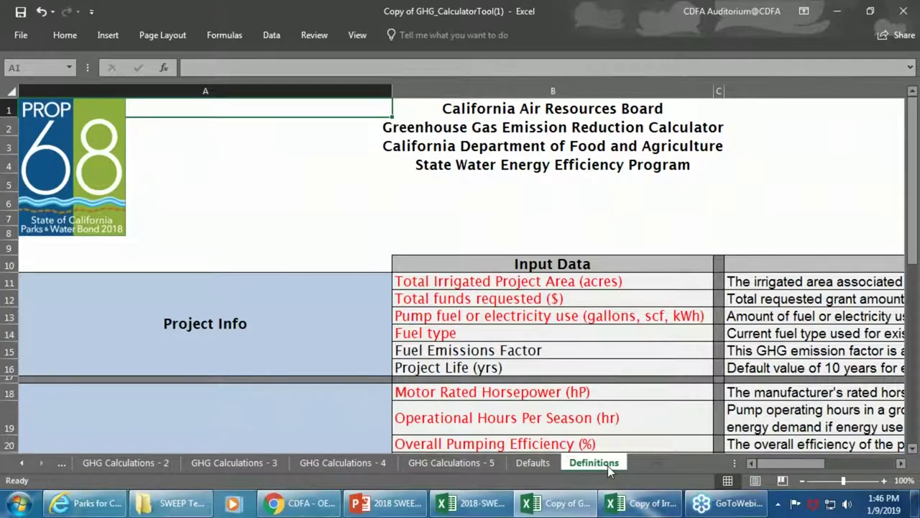
- Read the definitions of pumping depth, discharge pressure and friction losses in the Pump and Motor Enhancement and Replacement section
{"action": "scroll", "coordinate": [567, 361], "scroll_direction": "down", "scroll_amount": 2}
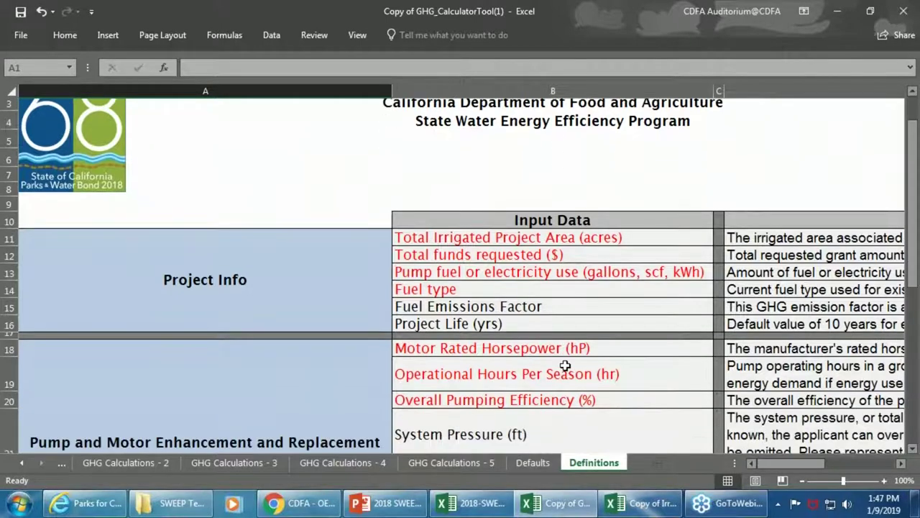
{"action": "scroll", "coordinate": [568, 361], "scroll_direction": "down", "scroll_amount": 2}
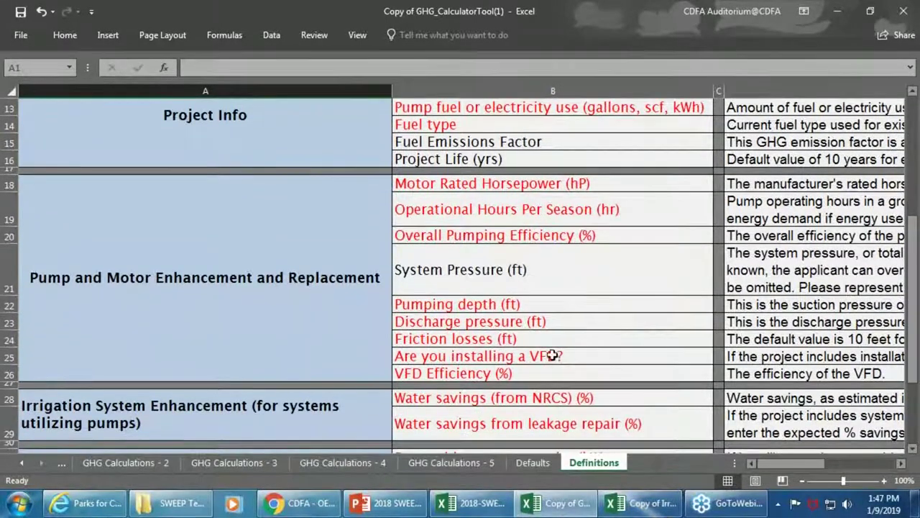
{"action": "left_click", "coordinate": [491, 324]}
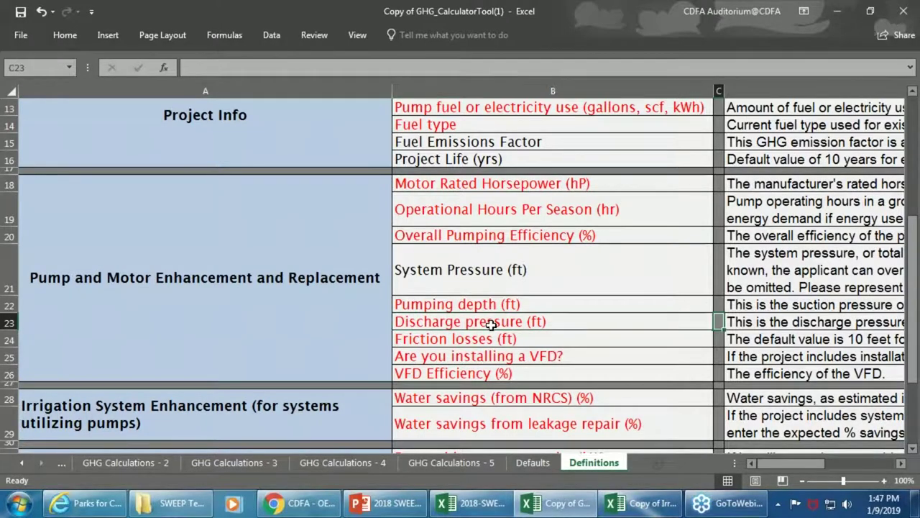
{"action": "scroll", "coordinate": [491, 324], "scroll_direction": "right", "scroll_amount": 3}
{"action": "scroll", "coordinate": [491, 324], "scroll_direction": "left", "scroll_amount": 2}
{"action": "key", "text": "Down"}
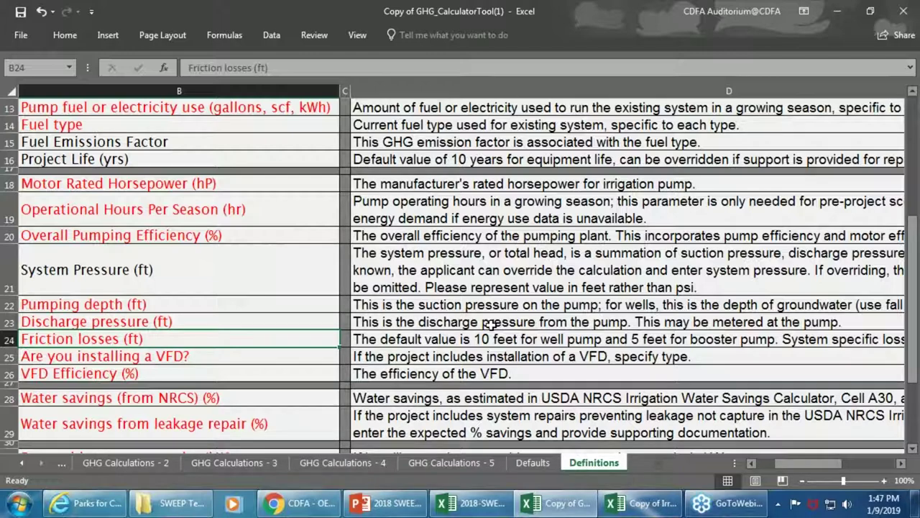
{"action": "key", "text": "Left"}
{"action": "key", "text": "Right"}
{"action": "key", "text": "Right"}
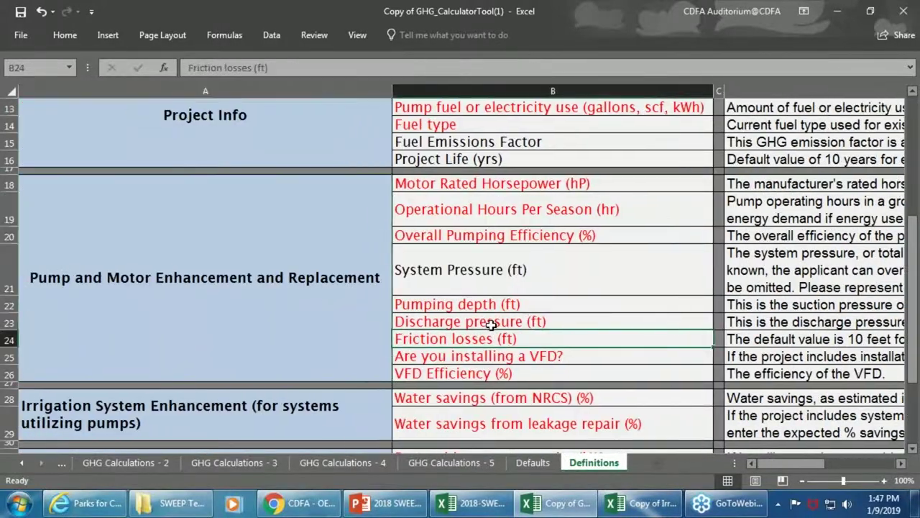
{"action": "key", "text": "Right"}
{"action": "key", "text": "Left"}
{"action": "key", "text": "Left"}
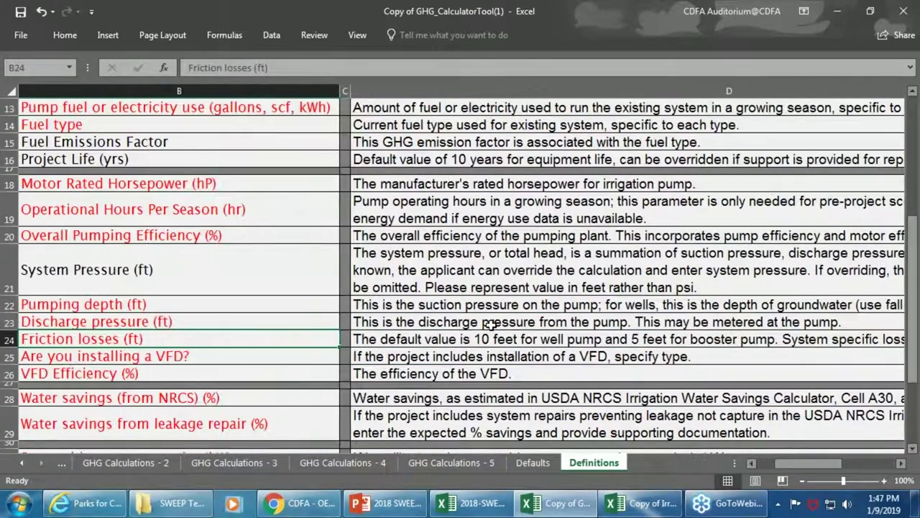
{"action": "key", "text": "Up"}
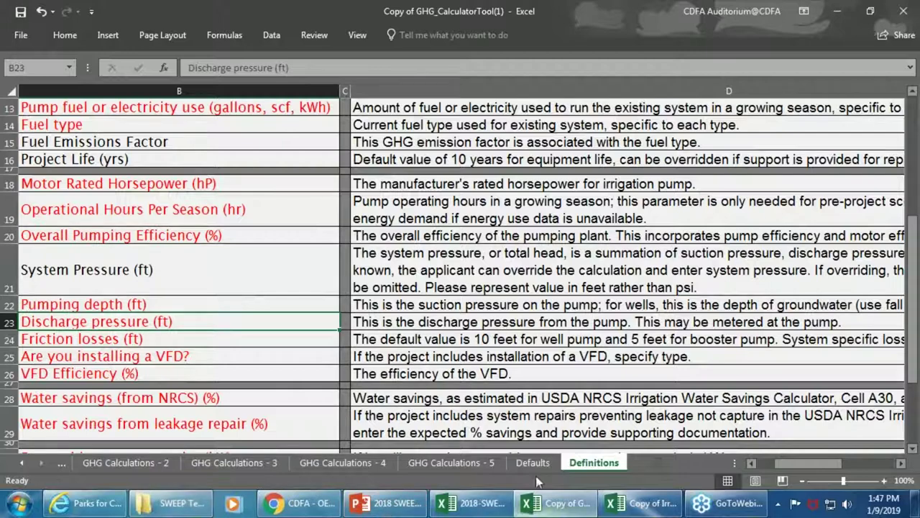
- Return to the Inputs - 1 sheet and enter pre-project Friction losses of 10 ft
{"action": "left_click", "coordinate": [26, 462]}
{"action": "left_click", "coordinate": [25, 462]}
{"action": "left_click", "coordinate": [26, 462]}
{"action": "left_click", "coordinate": [26, 462]}
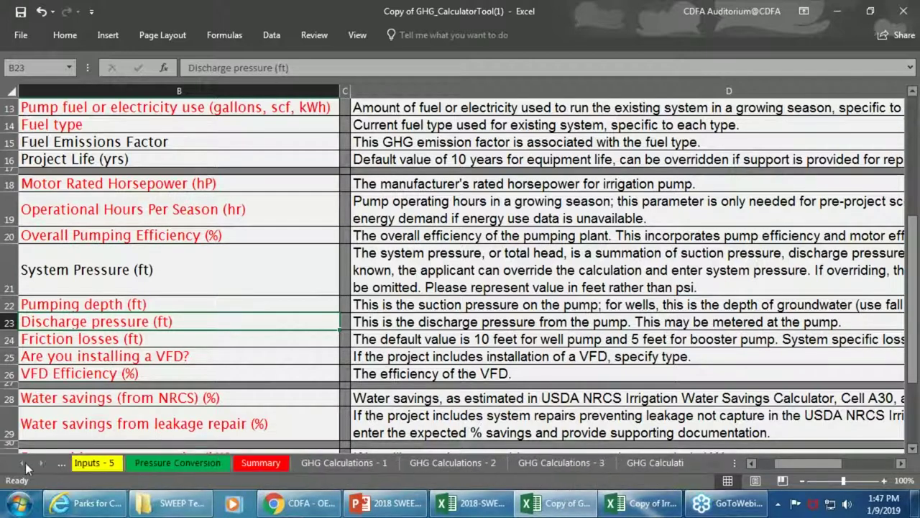
{"action": "left_click", "coordinate": [25, 462]}
{"action": "left_click", "coordinate": [25, 462]}
{"action": "left_click", "coordinate": [21, 463]}
{"action": "left_click", "coordinate": [21, 462]}
{"action": "left_click", "coordinate": [21, 462]}
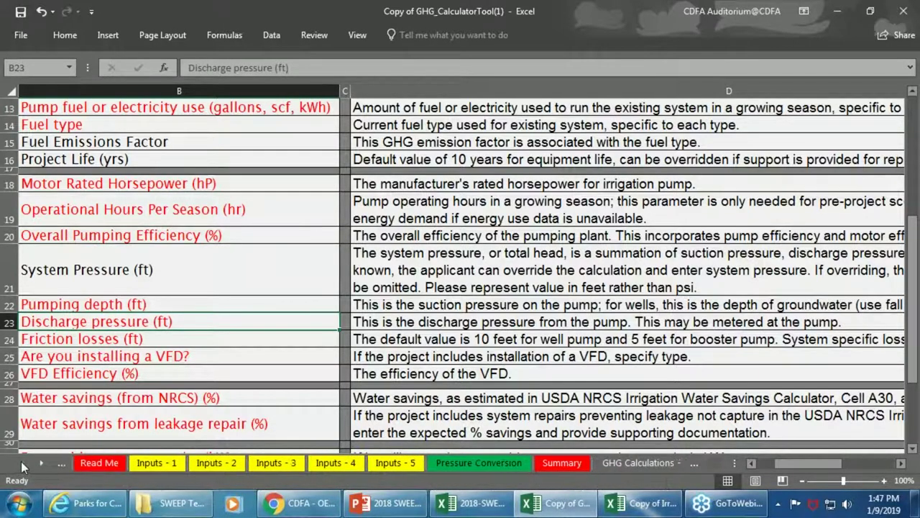
{"action": "left_click", "coordinate": [158, 464]}
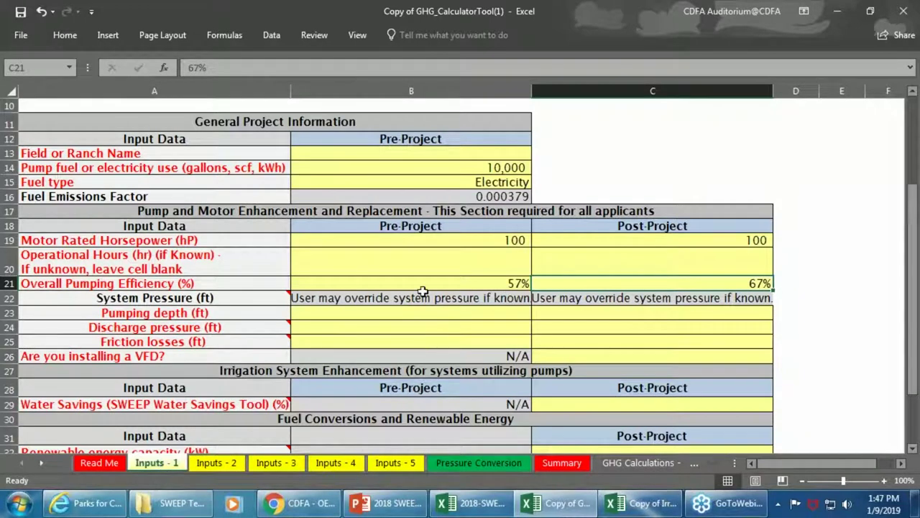
{"action": "left_click", "coordinate": [397, 338]}
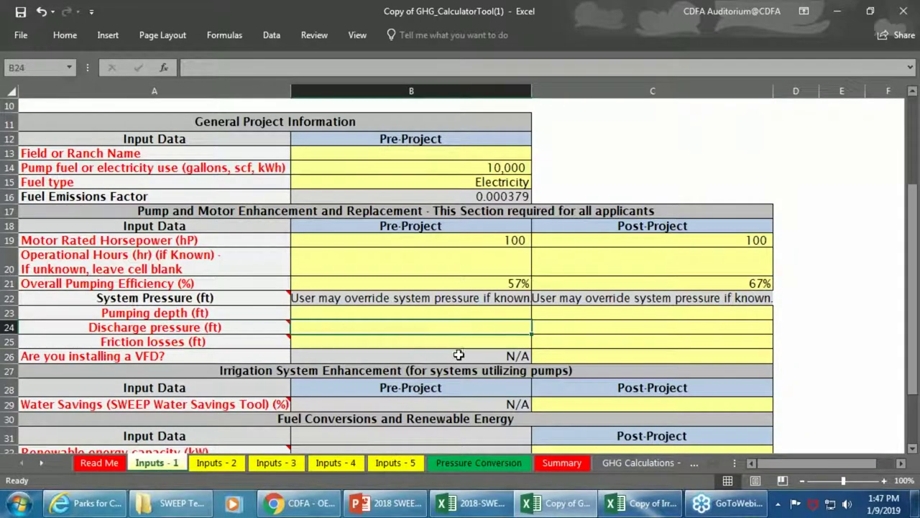
{"action": "type", "text": "10"}
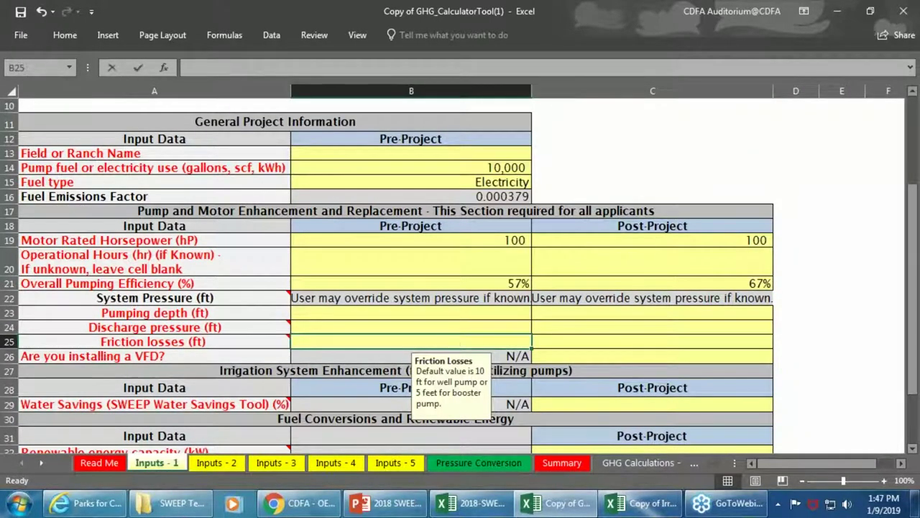
{"action": "left_click", "coordinate": [490, 324]}
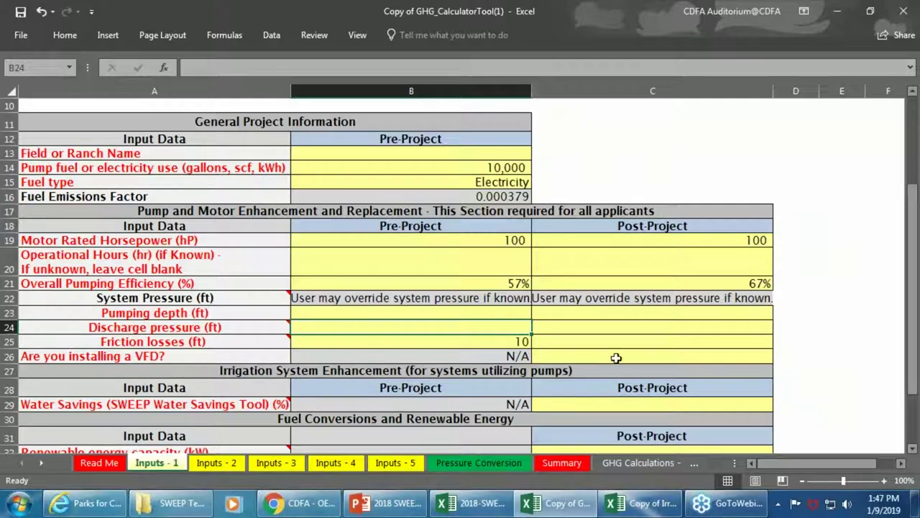
- Look at the available post-project options for installing a VFD without choosing one
{"action": "left_click", "coordinate": [728, 358]}
{"action": "left_click", "coordinate": [779, 356]}
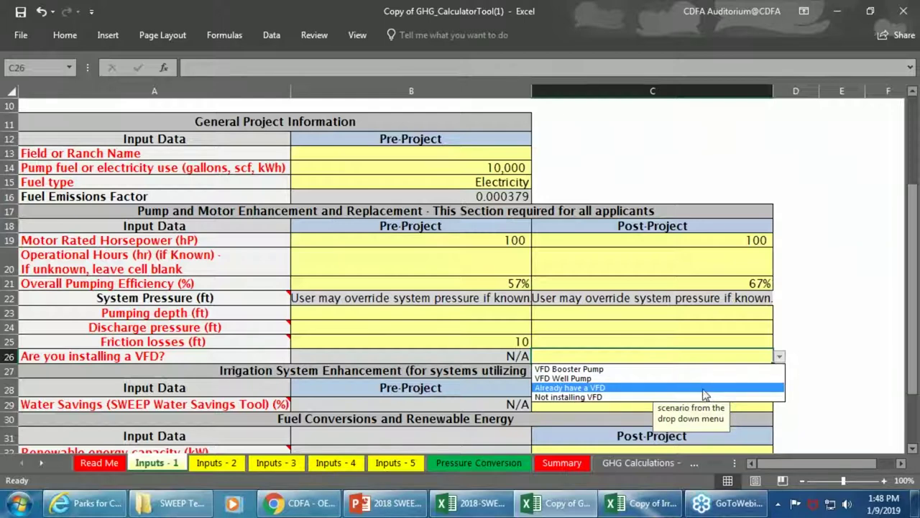
{"action": "left_click", "coordinate": [829, 345]}
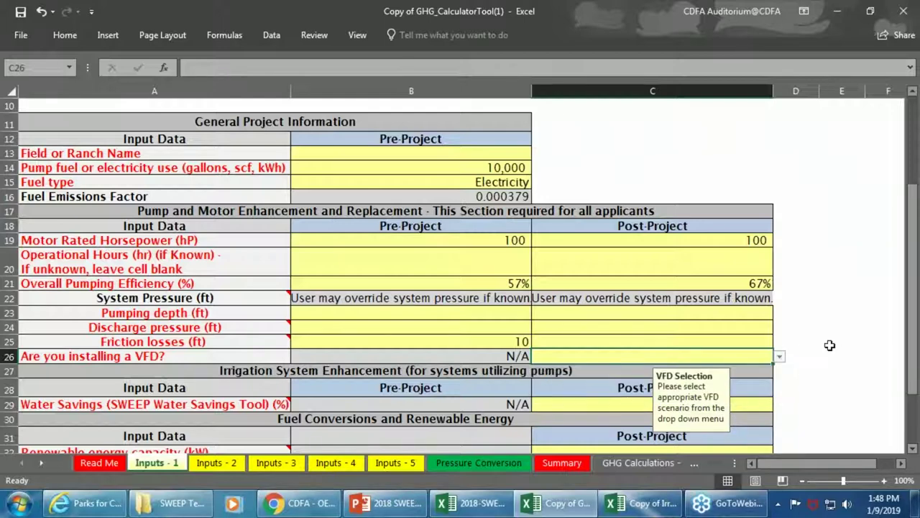
- Look up the Percent Water Savings in the Irrigation Water Savings Assessment Tool and enter 32% as post-project Water Savings on Inputs - 1
{"action": "scroll", "coordinate": [830, 345], "scroll_direction": "down", "scroll_amount": 2}
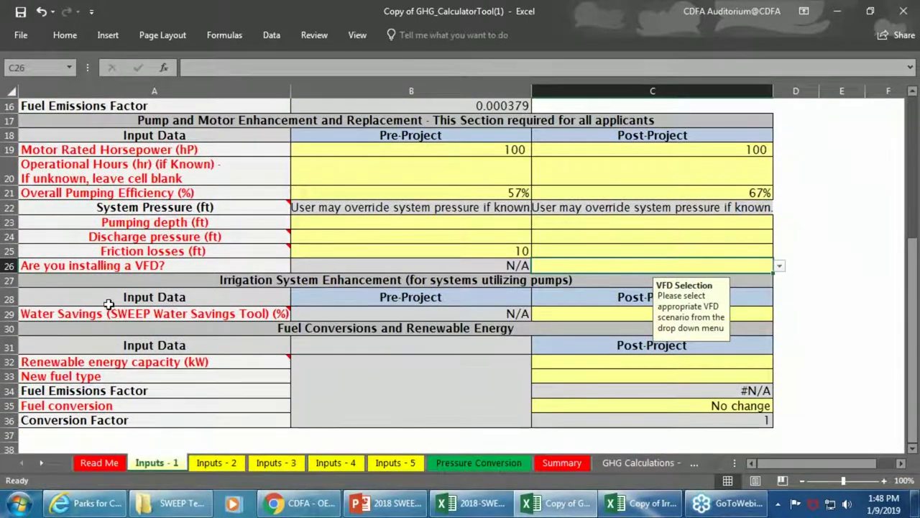
{"action": "left_click", "coordinate": [618, 317]}
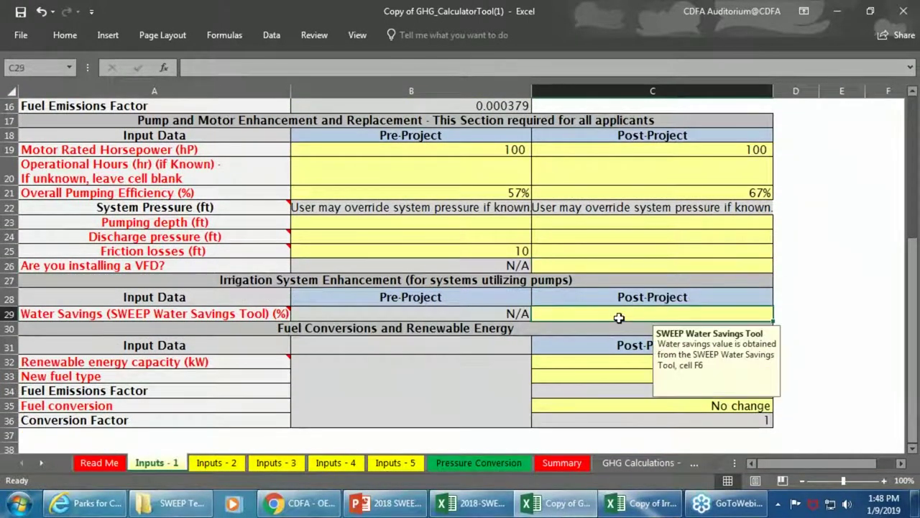
{"action": "left_click", "coordinate": [470, 503]}
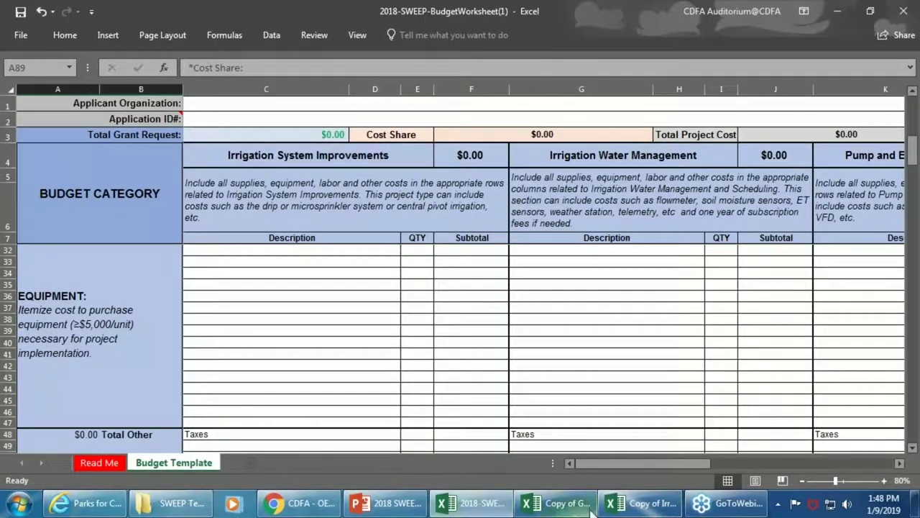
{"action": "left_click", "coordinate": [647, 509]}
{"action": "left_click", "coordinate": [270, 462]}
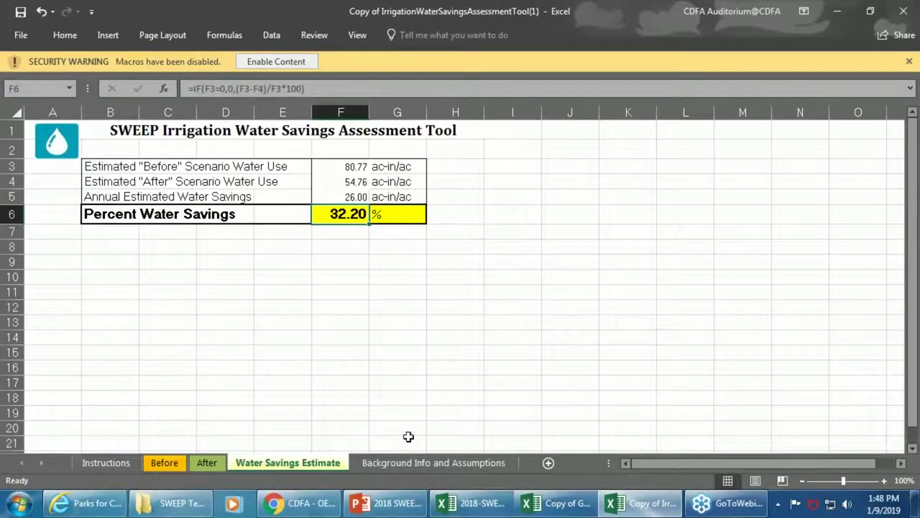
{"action": "left_click", "coordinate": [559, 503]}
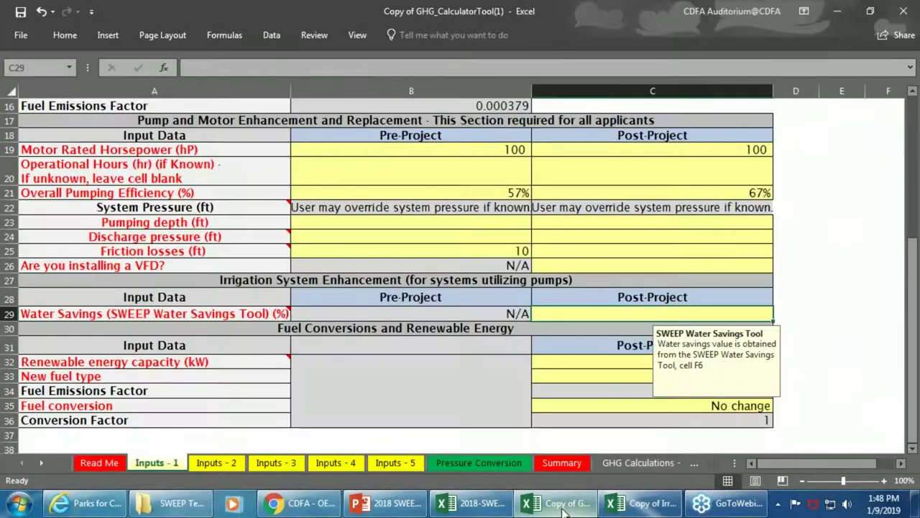
{"action": "type", "text": "32.2%"}
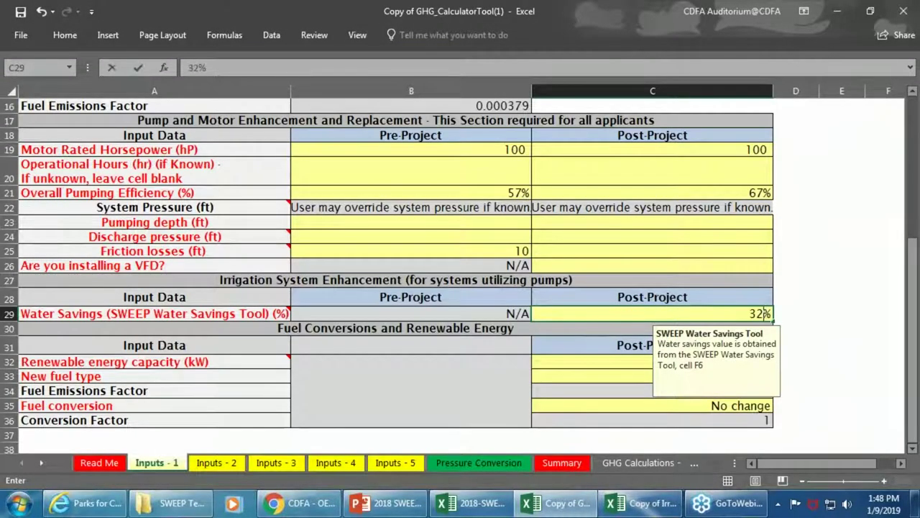
- Check the guidance for Renewable energy capacity and set the post-project New fuel type to Electricity
{"action": "left_click", "coordinate": [639, 359]}
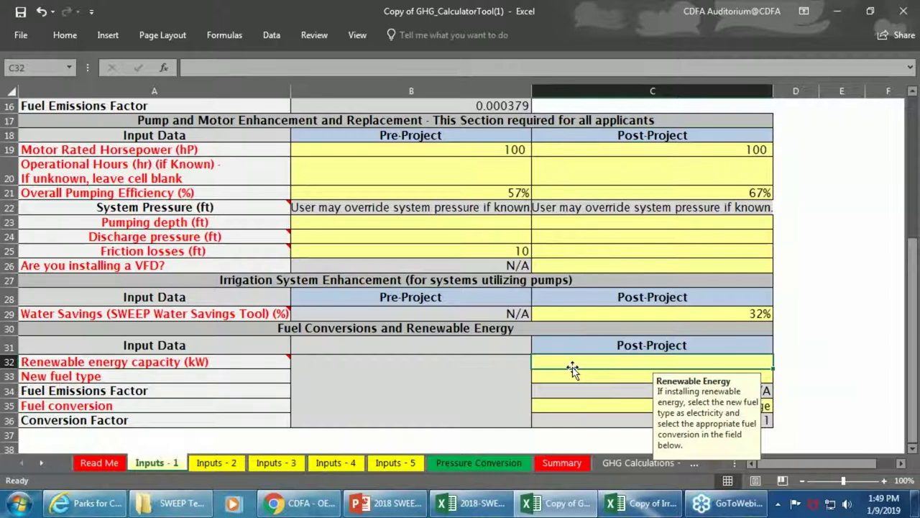
{"action": "scroll", "coordinate": [841, 331], "scroll_direction": "down", "scroll_amount": 1}
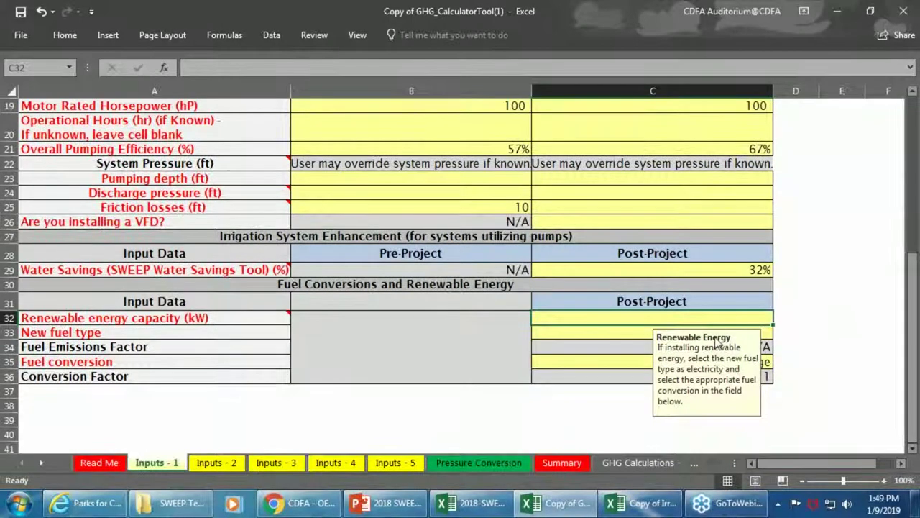
{"action": "left_click", "coordinate": [638, 333]}
{"action": "left_click", "coordinate": [778, 334]}
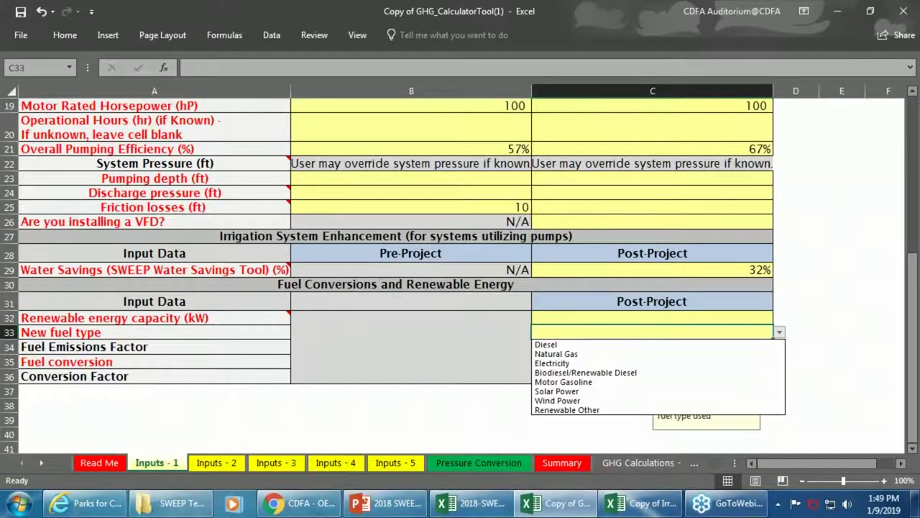
{"action": "left_click", "coordinate": [573, 365]}
{"action": "left_click", "coordinate": [823, 342]}
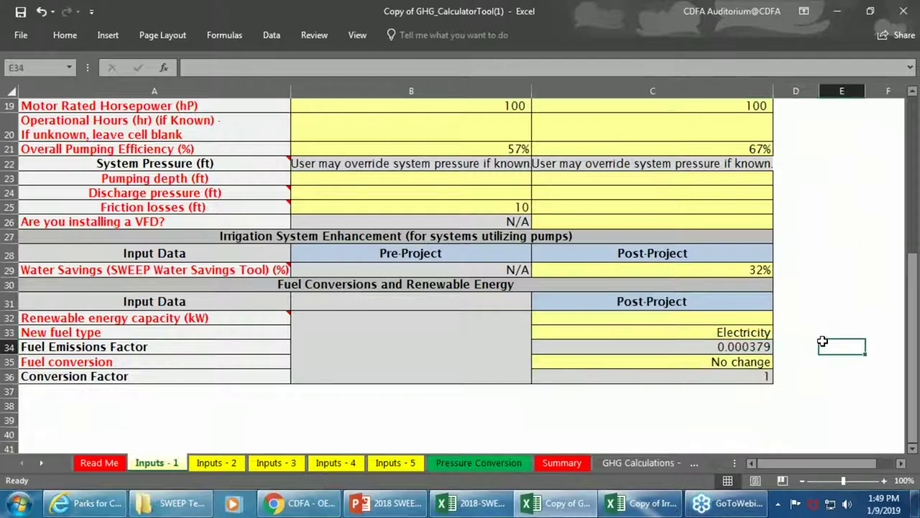
- Review the entries on Inputs - 1 and examine the Inputs - 2 sheet for additional pumps or multiple plots
{"action": "scroll", "coordinate": [640, 337], "scroll_direction": "up", "scroll_amount": 2}
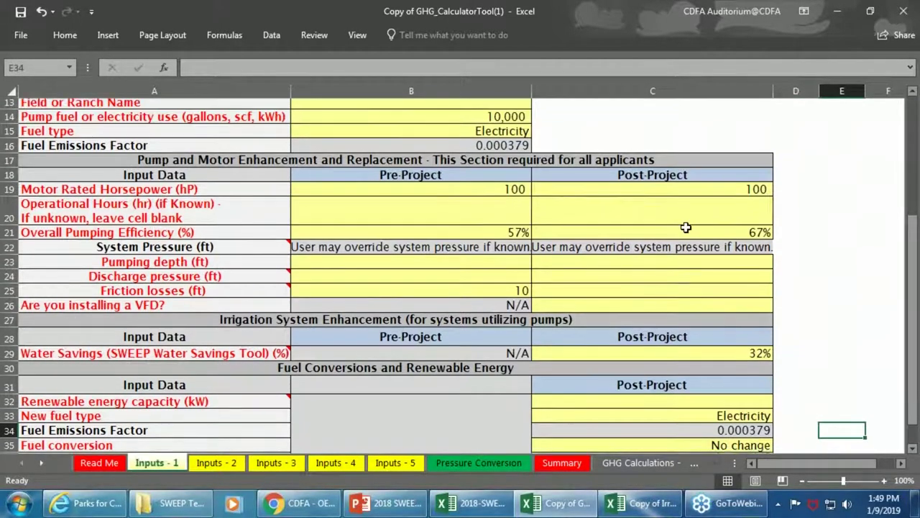
{"action": "scroll", "coordinate": [686, 235], "scroll_direction": "down", "scroll_amount": 3}
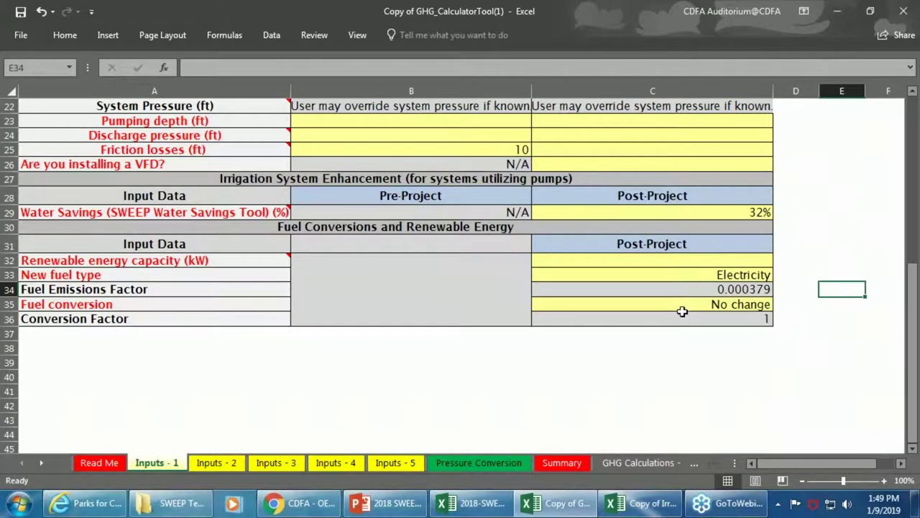
{"action": "scroll", "coordinate": [621, 329], "scroll_direction": "up", "scroll_amount": 3}
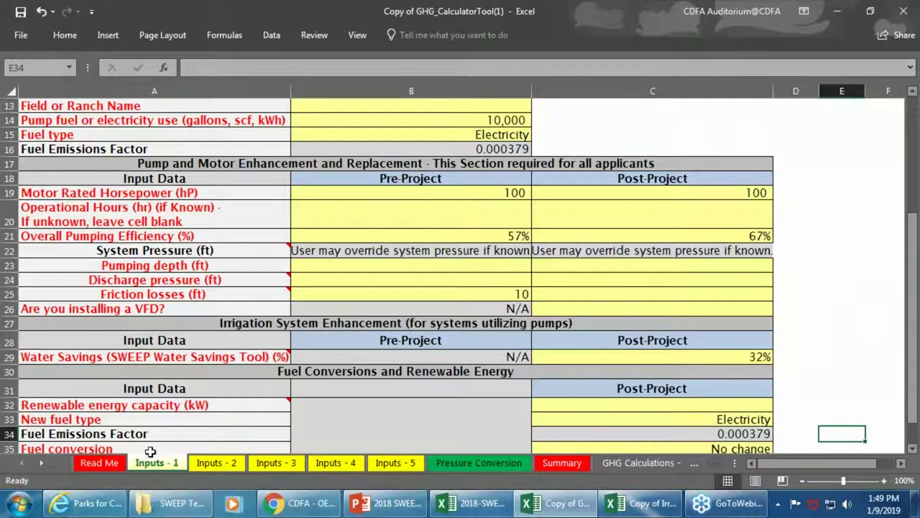
{"action": "left_click", "coordinate": [217, 464]}
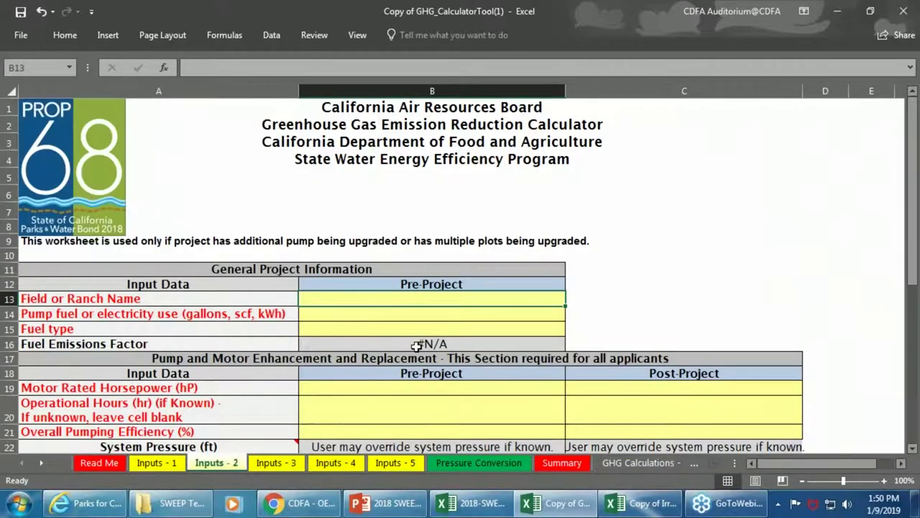
{"action": "scroll", "coordinate": [425, 342], "scroll_direction": "down", "scroll_amount": 2}
{"action": "scroll", "coordinate": [519, 316], "scroll_direction": "down", "scroll_amount": 2}
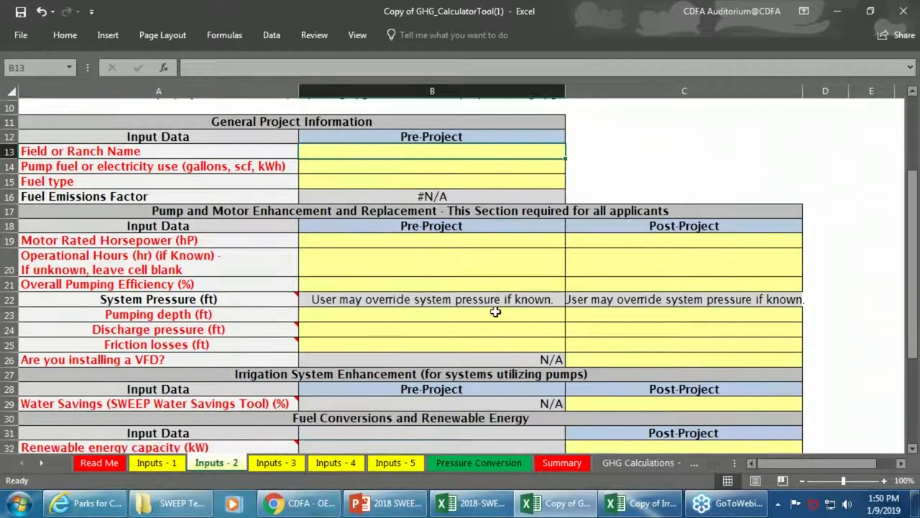
{"action": "scroll", "coordinate": [641, 385], "scroll_direction": "down", "scroll_amount": 2}
{"action": "scroll", "coordinate": [640, 385], "scroll_direction": "up", "scroll_amount": 2}
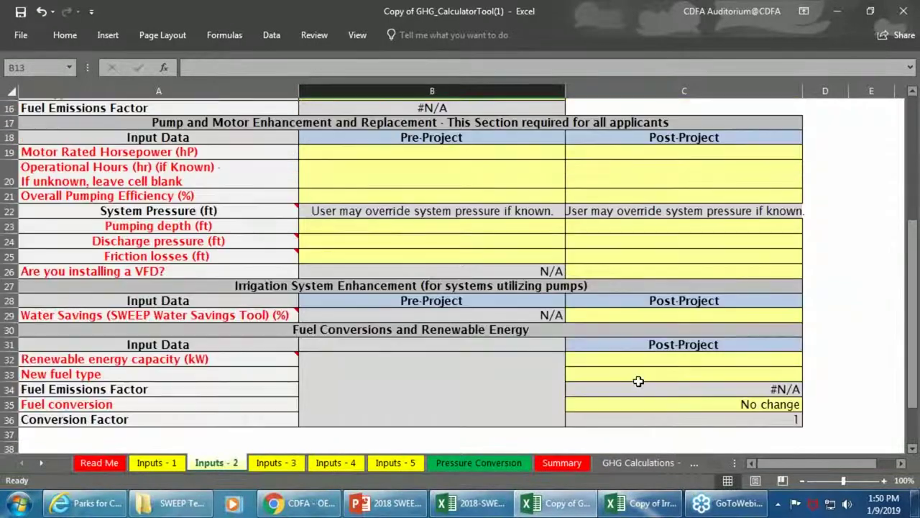
{"action": "scroll", "coordinate": [639, 381], "scroll_direction": "up", "scroll_amount": 3}
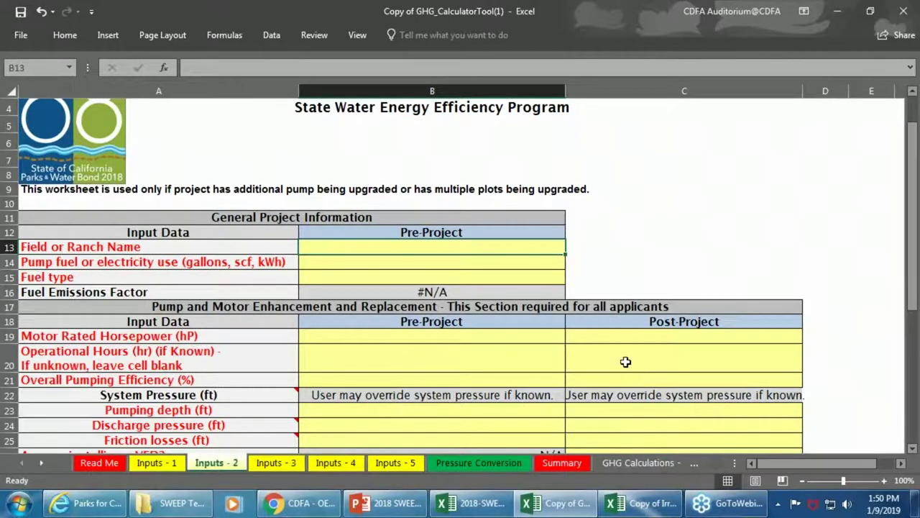
{"action": "scroll", "coordinate": [633, 371], "scroll_direction": "down", "scroll_amount": 3}
{"action": "scroll", "coordinate": [625, 388], "scroll_direction": "down", "scroll_amount": 3}
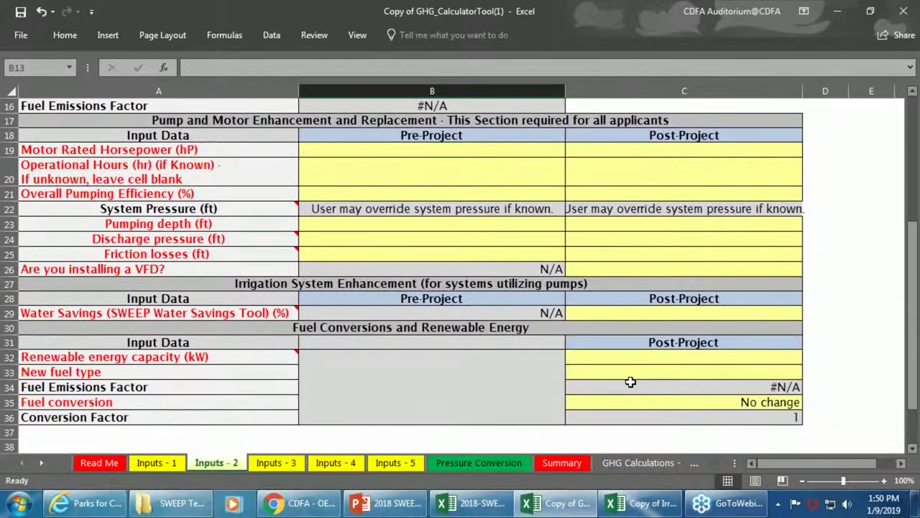
- Review the GHG benefit results on the Summary sheet and go back to Inputs - 1
{"action": "left_click", "coordinate": [561, 463]}
{"action": "scroll", "coordinate": [485, 334], "scroll_direction": "down", "scroll_amount": 2}
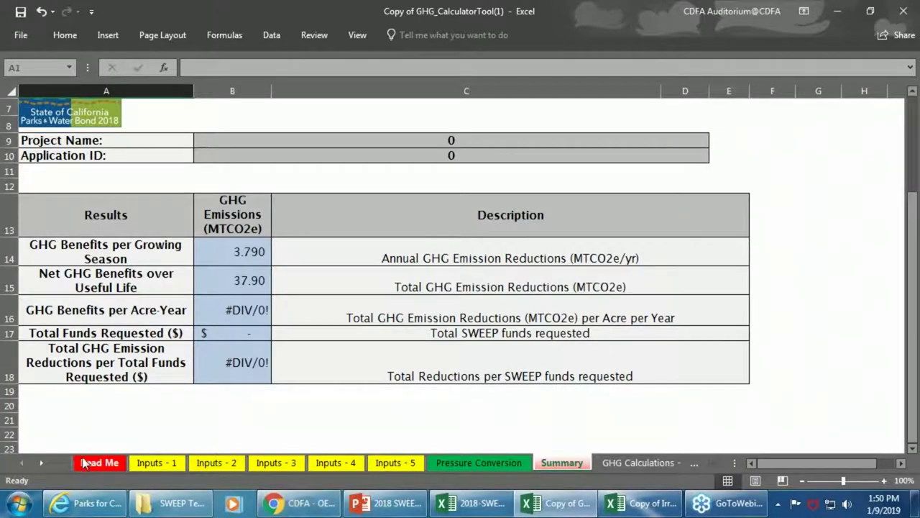
{"action": "scroll", "coordinate": [208, 285], "scroll_direction": "up", "scroll_amount": 2}
{"action": "scroll", "coordinate": [208, 285], "scroll_direction": "down", "scroll_amount": 2}
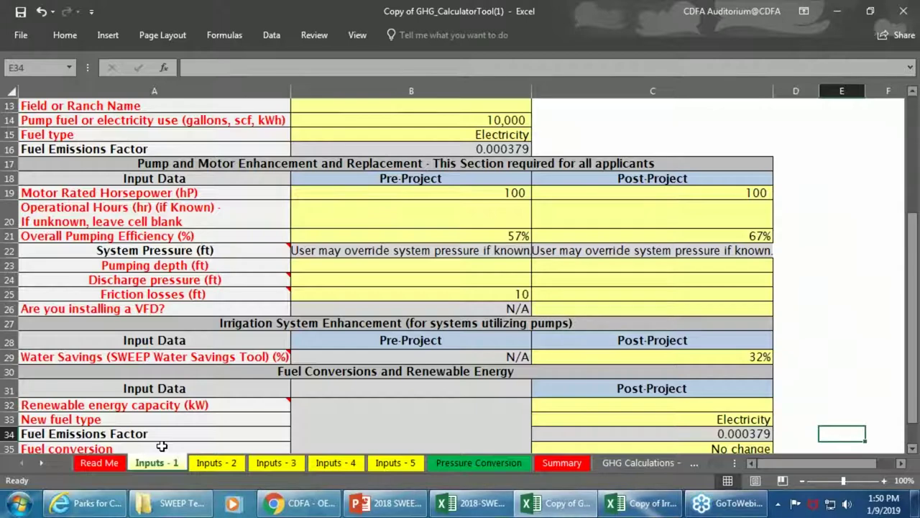
- Switch to the 2018 SWEEP Tech Workshop presentation in PowerPoint and show slide 26, Review and Evaluation Process
{"action": "left_click", "coordinate": [386, 503]}
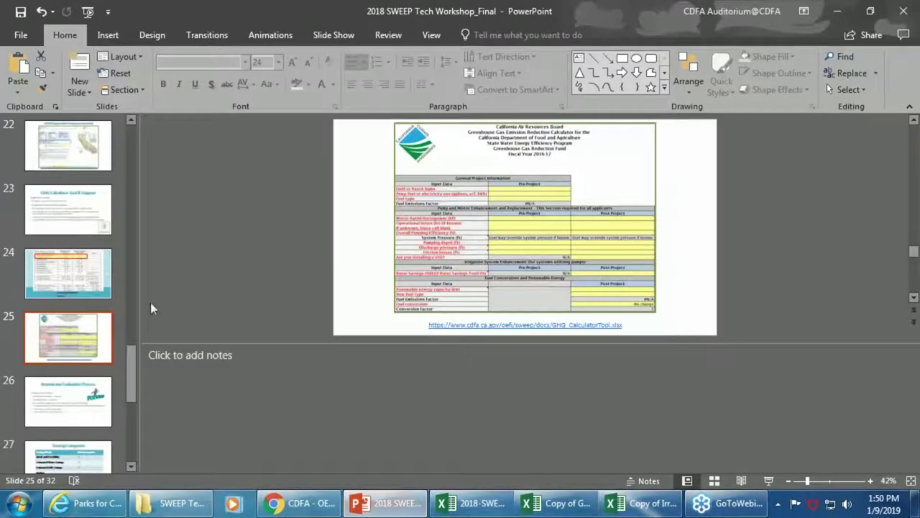
{"action": "left_click", "coordinate": [68, 400]}
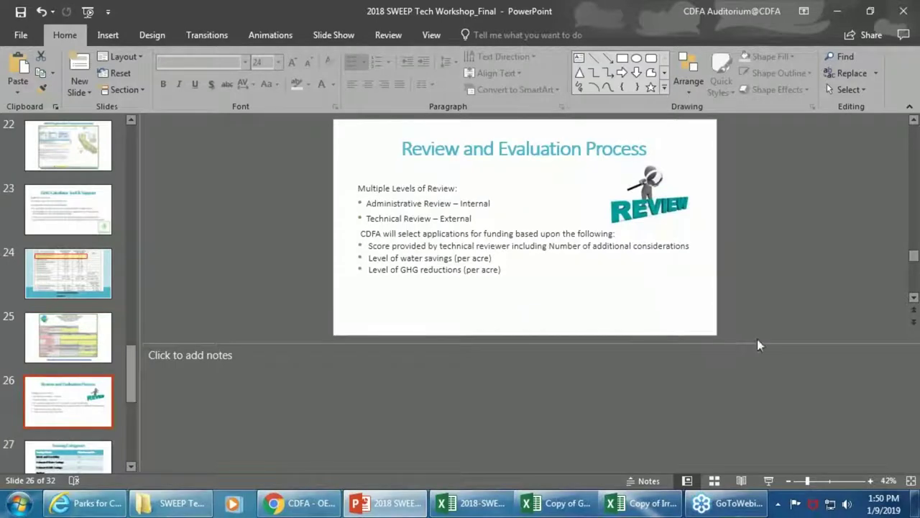